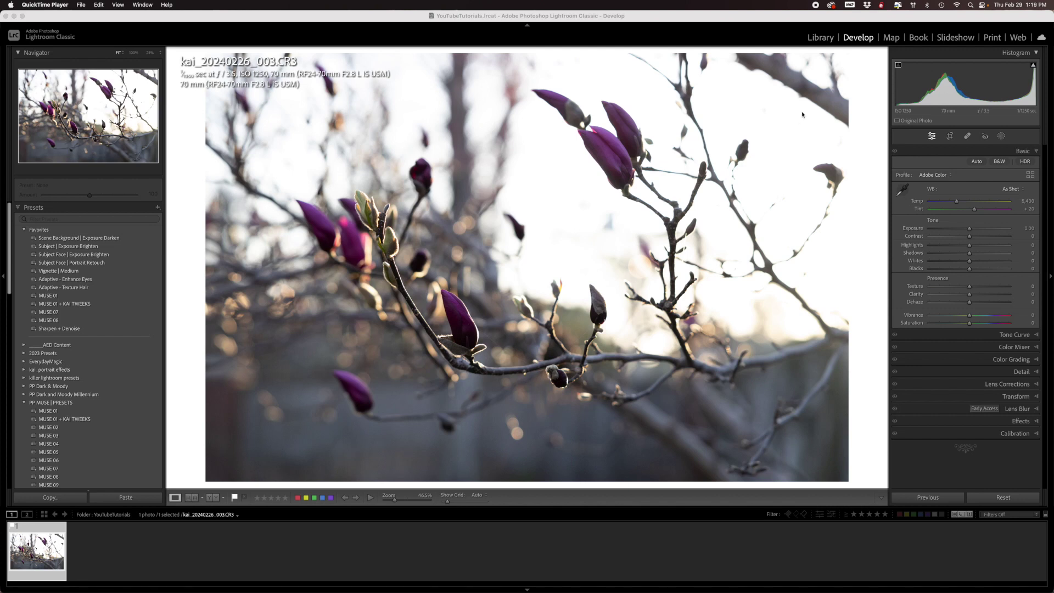
- Crop the photo slightly tighter at its original aspect ratio, positioning the central magnolia bud near the lower-left rule-of-thirds intersection
left_click(950, 137)
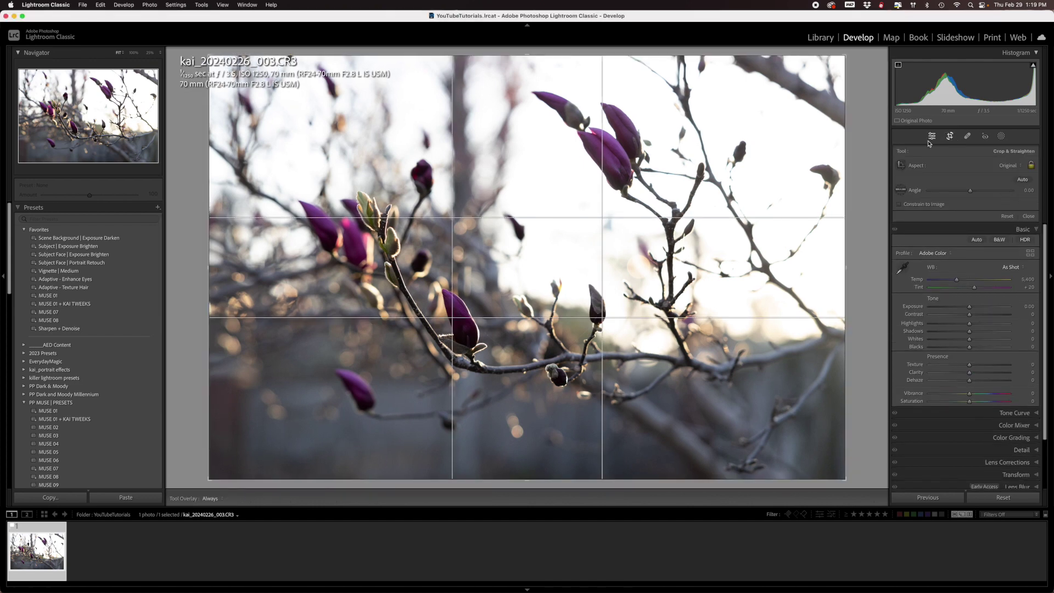
left_click_drag(845, 55, 821, 71)
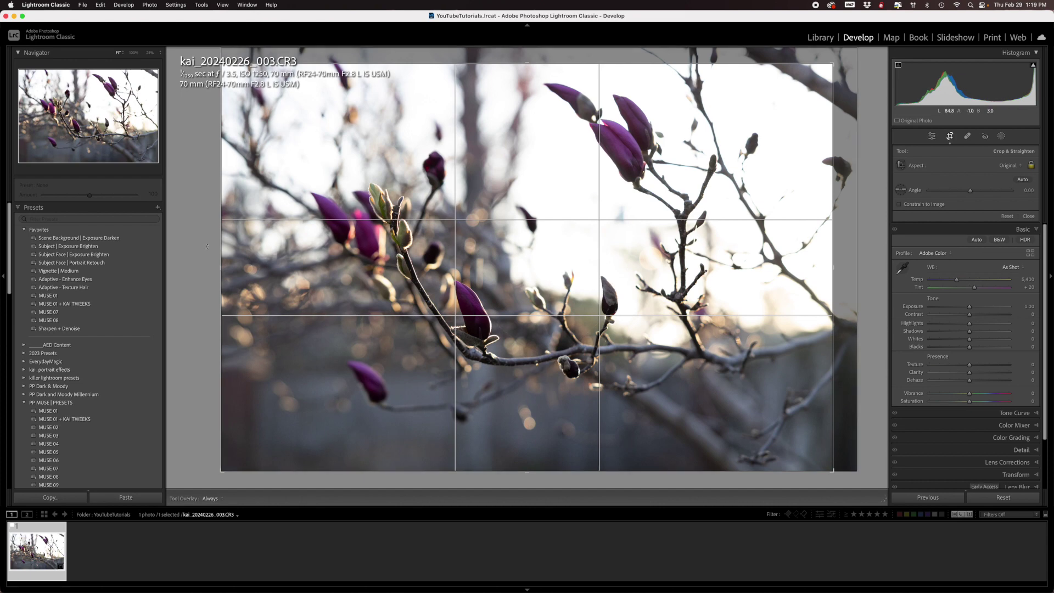
left_click_drag(222, 269, 248, 267)
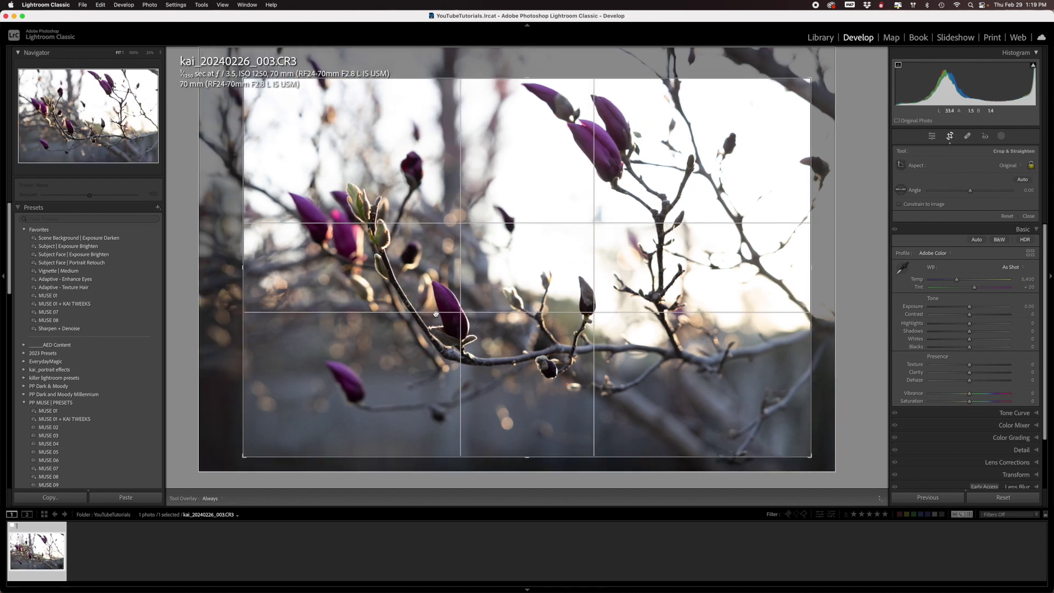
left_click_drag(450, 303, 447, 293)
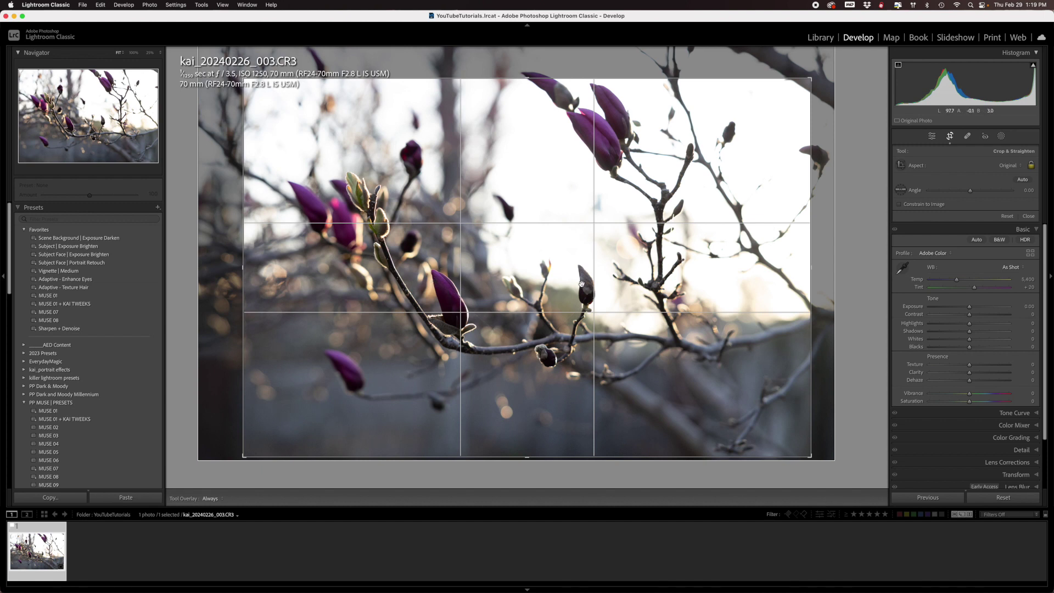
left_click(453, 299)
left_click_drag(454, 300, 576, 91)
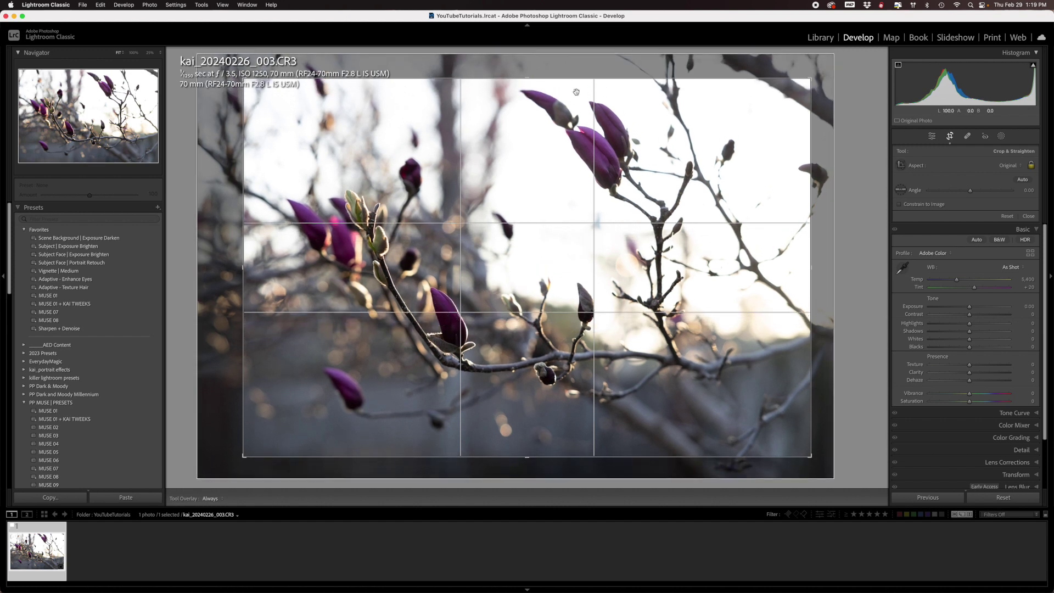
left_click(454, 336)
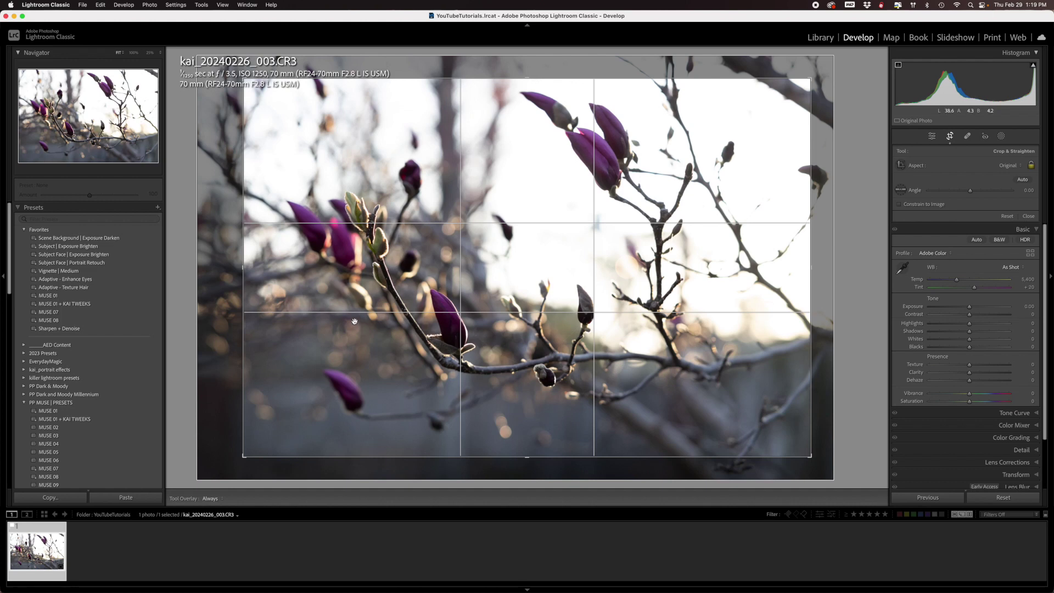
left_click(244, 267)
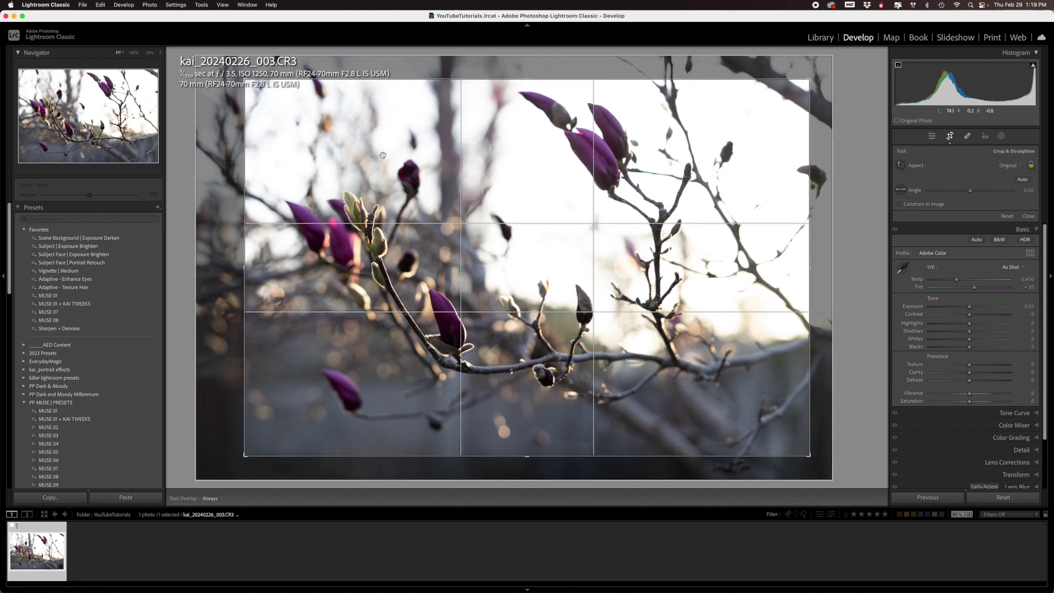
left_click(604, 161)
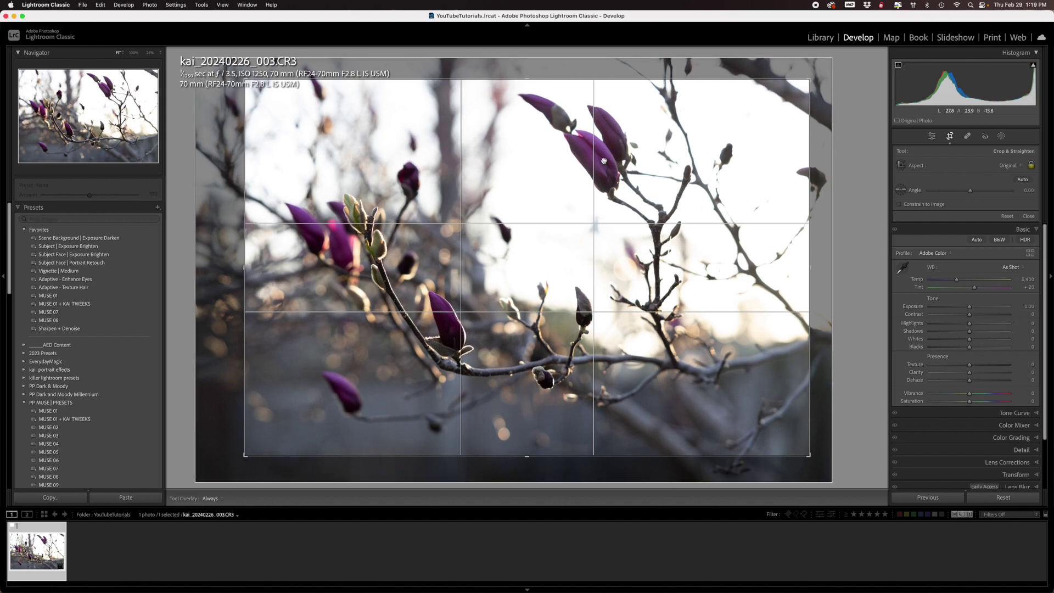
left_click(605, 161)
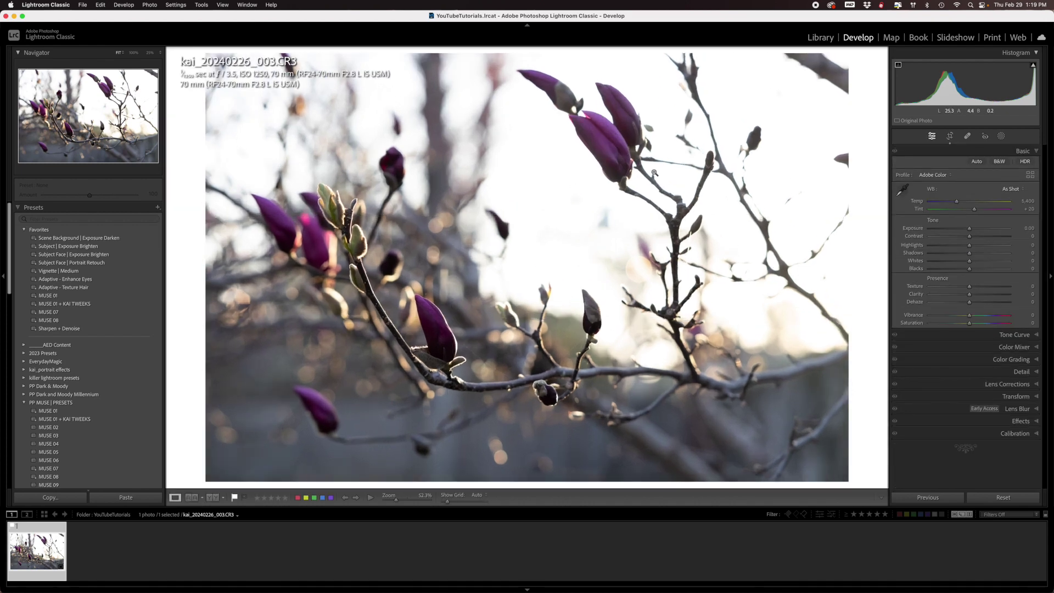
- Reopen the crop and shift the photo slightly lower within the frame, keeping the crop size
left_click(949, 136)
left_click_drag(604, 189, 606, 189)
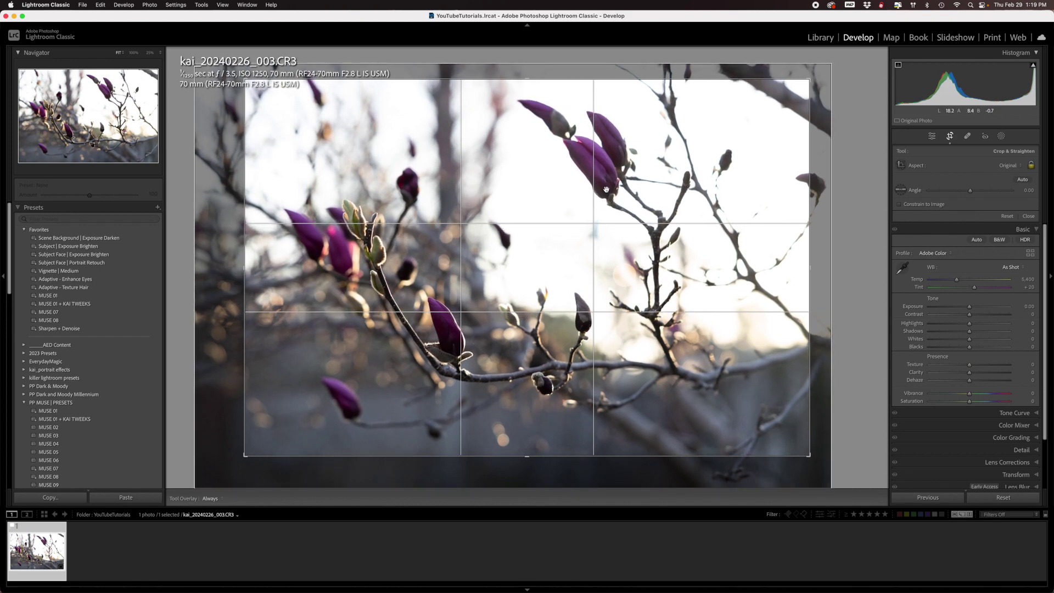
key("Return")
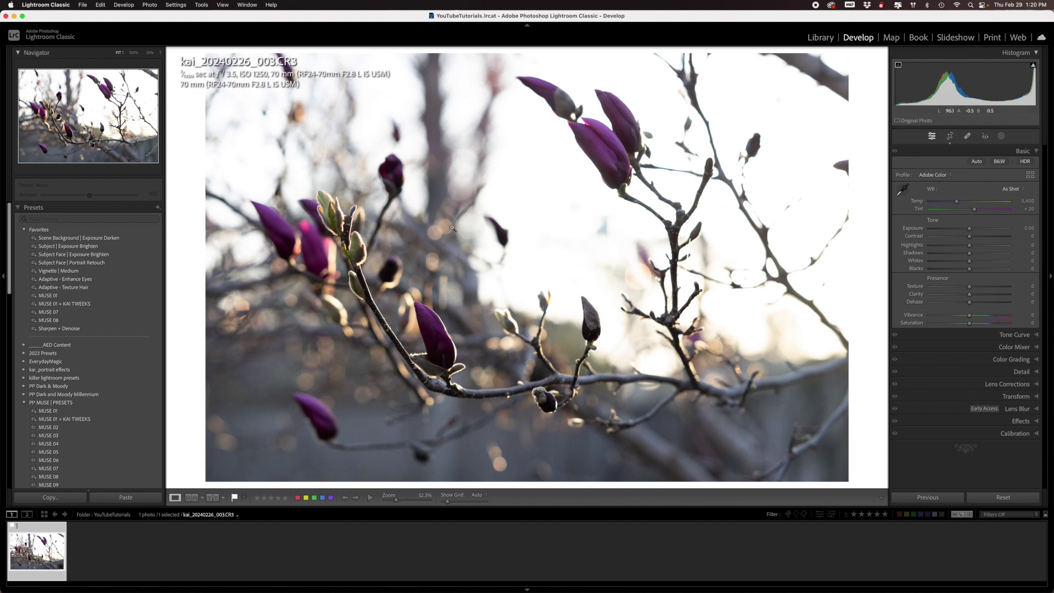
- Apply the MUSE 01 preset at amount 53 and fine-tune the white balance temperature to 5,529
left_click(53, 296)
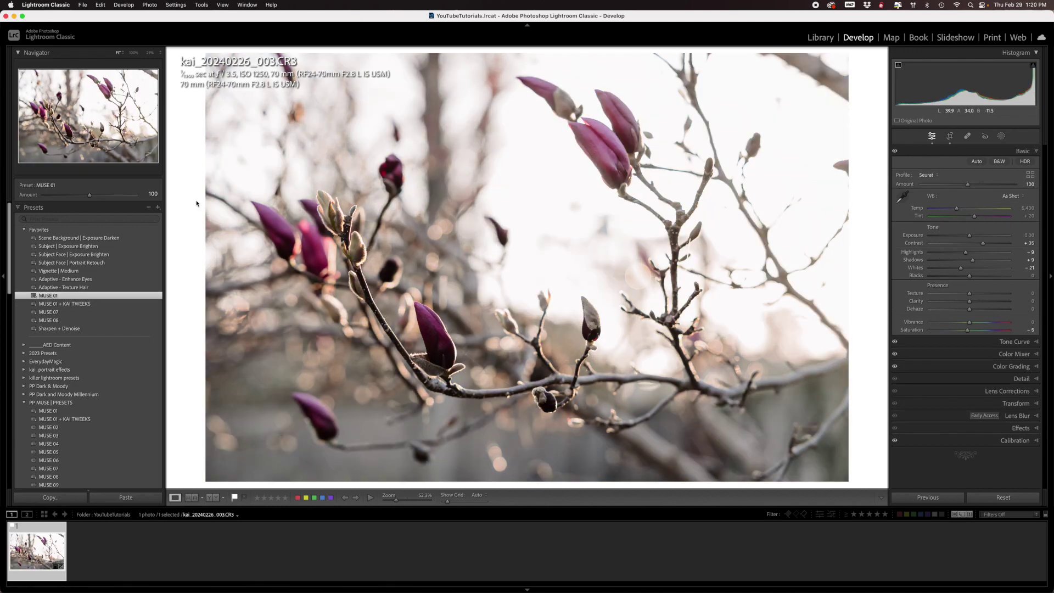
left_click(67, 195)
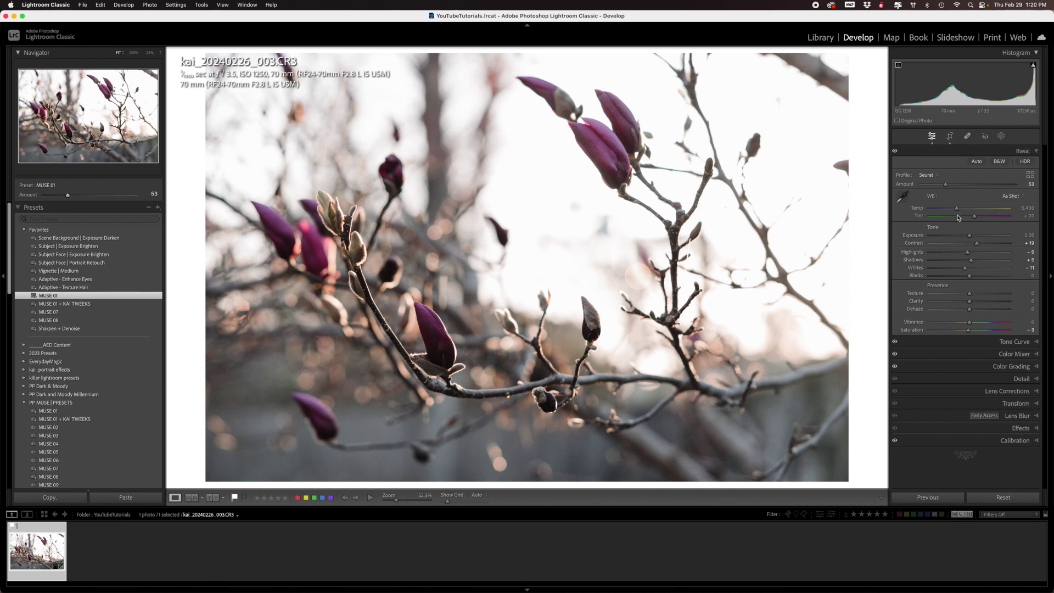
left_click_drag(956, 210, 960, 211)
left_click_drag(959, 210, 957, 210)
- Set Texture to +10 and Clarity to +15 for the whole photo
left_click(1024, 293)
type("10")
key("Tab")
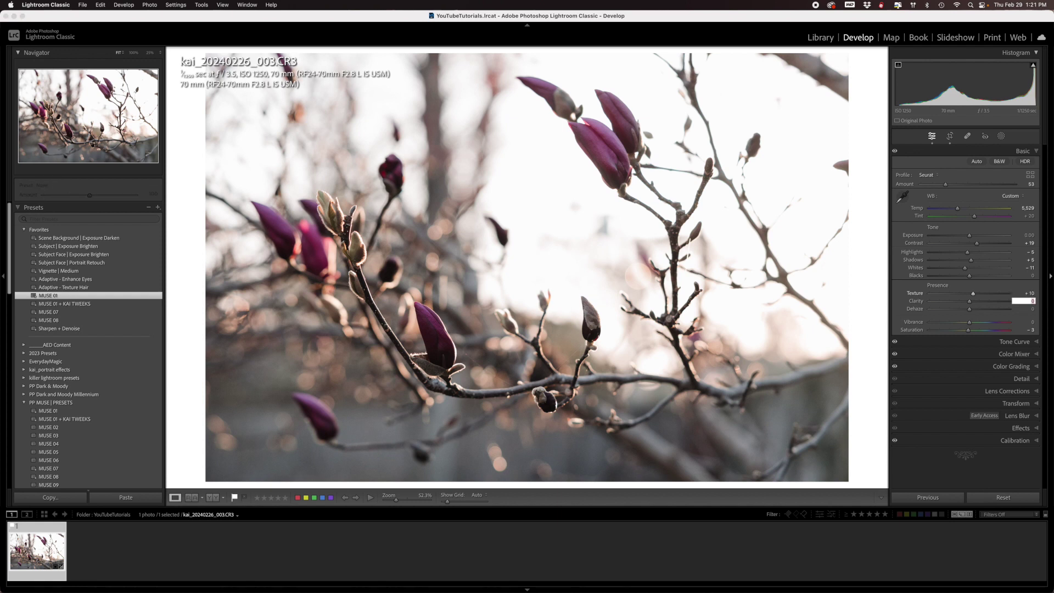
type("15")
key("Return")
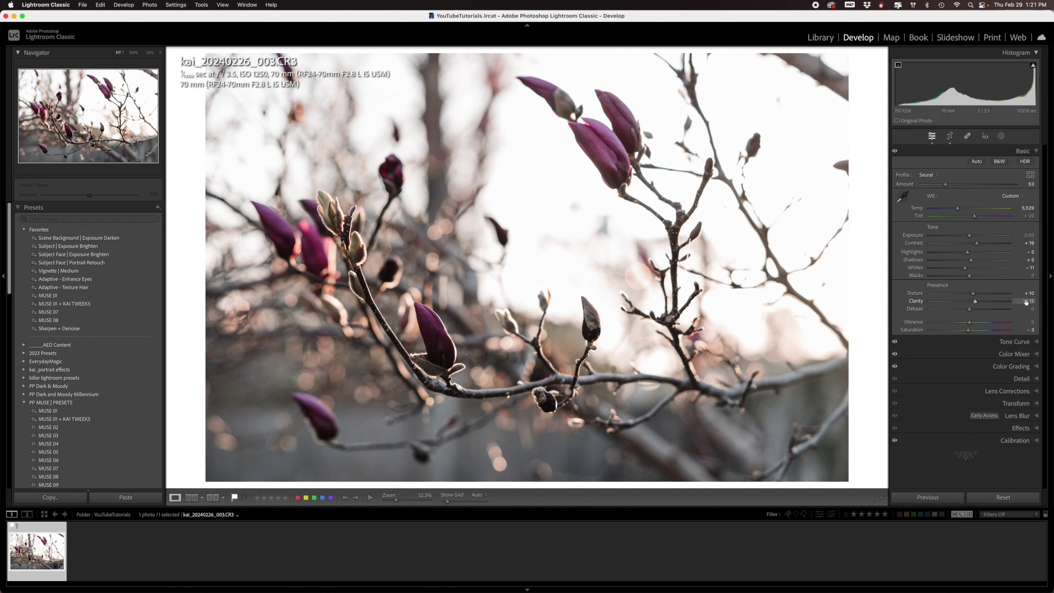
- Check the lens correction profile settings and return to the basic adjustments
left_click(1033, 390)
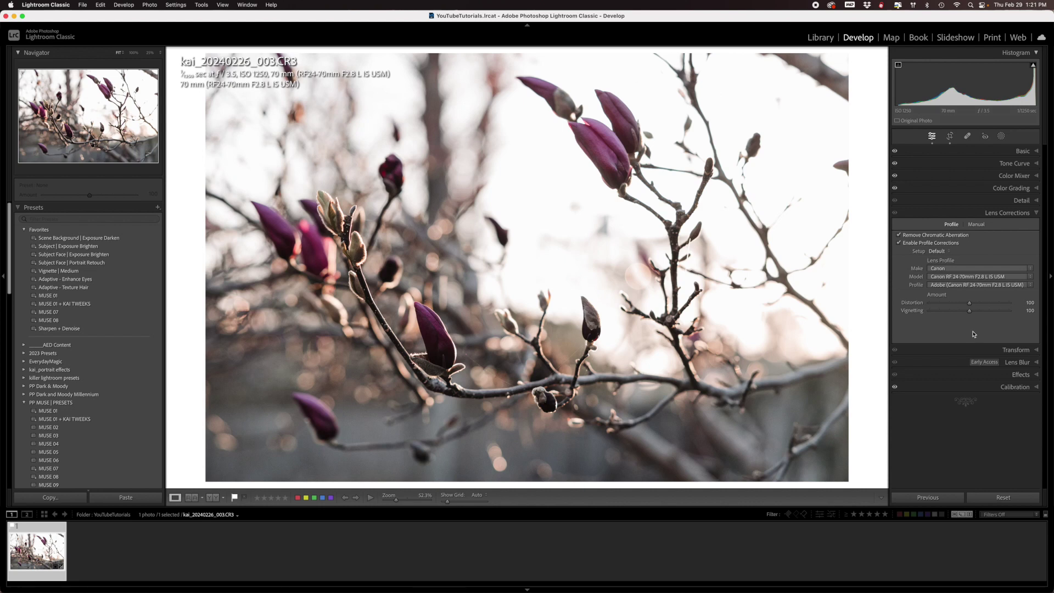
left_click(1035, 215)
left_click(1016, 153)
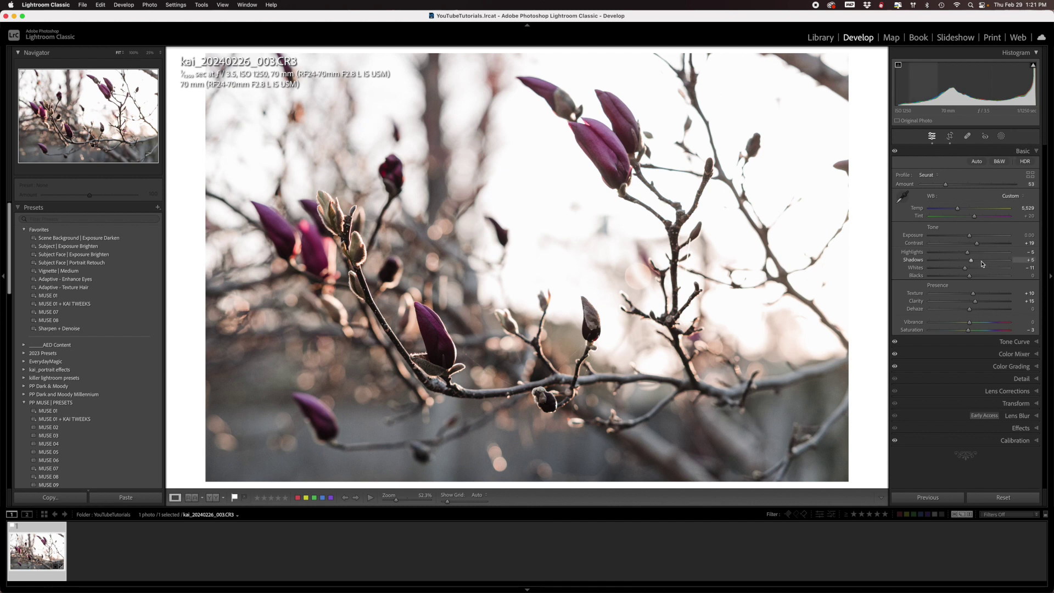
- Brighten the photo by setting Exposure to +0.25 and Shadows to +21
left_click(970, 237)
left_click_drag(969, 237, 972, 238)
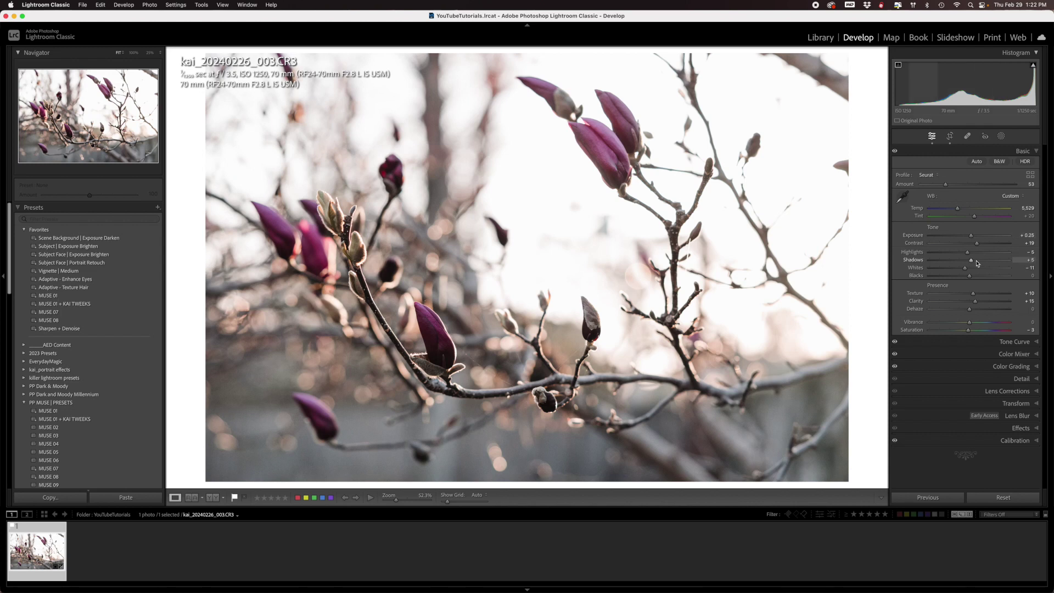
left_click_drag(972, 261, 975, 262)
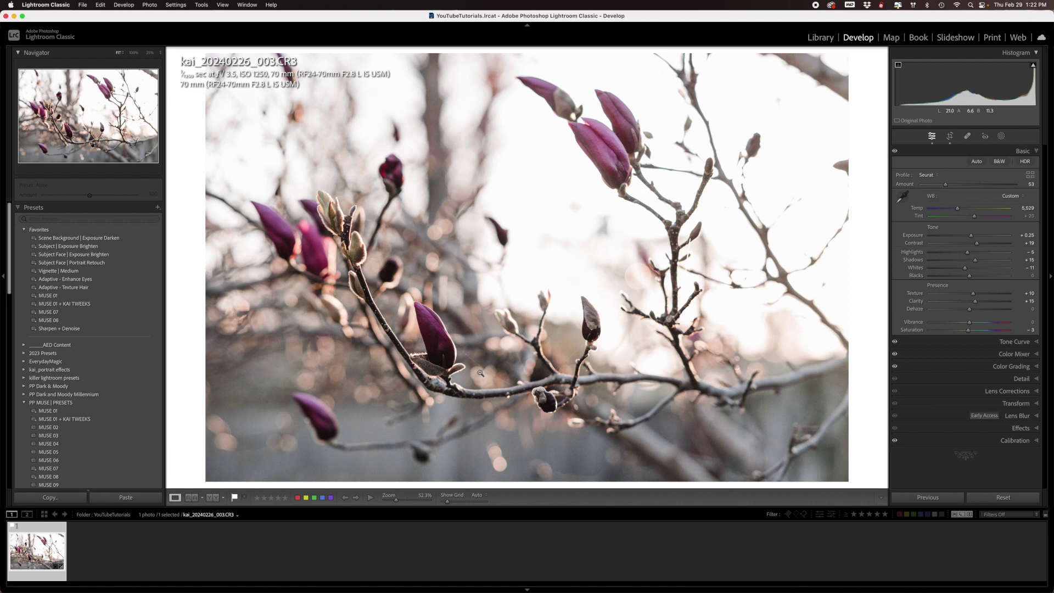
left_click_drag(975, 259, 977, 263)
- Create a brush mask and paint it over the central magnolia bud in the lower part of the photo
left_click(1001, 137)
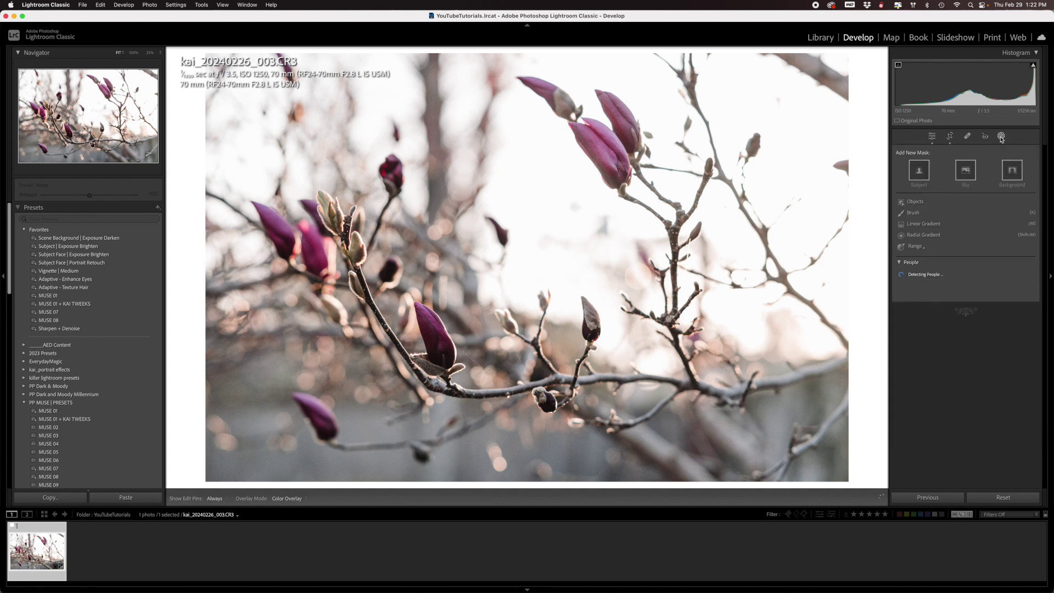
left_click(912, 214)
key("h")
mouse_move(427, 321)
left_mouse_down()
mouse_move(446, 365)
mouse_move(423, 365)
mouse_move(448, 365)
mouse_move(429, 320)
mouse_move(443, 366)
mouse_move(431, 365)
mouse_move(441, 366)
mouse_move(423, 321)
mouse_move(442, 361)
left_mouse_up()
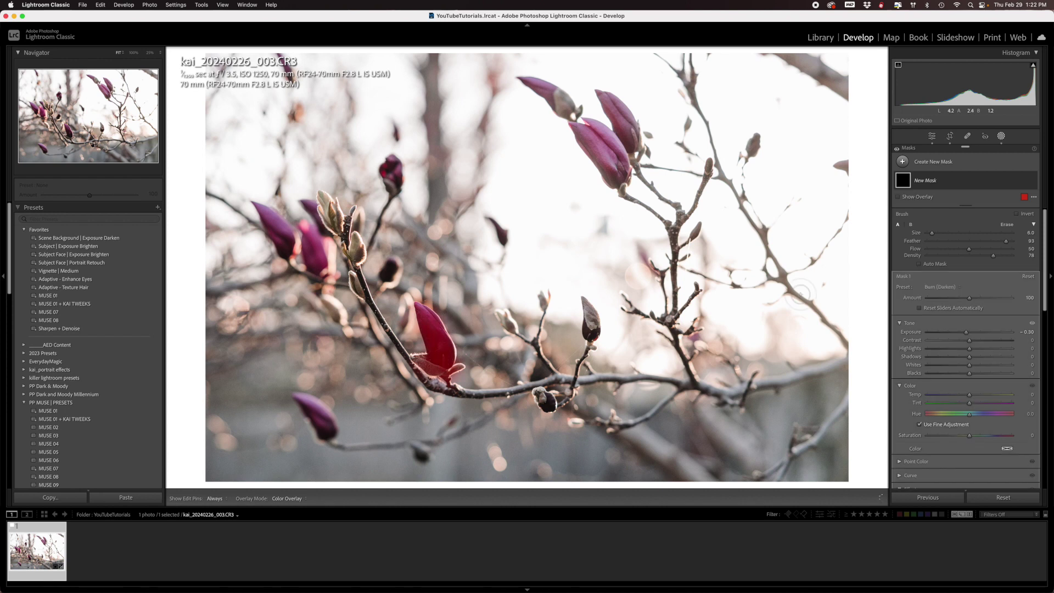
- Lighten the masked bud with the Dodge (Lighten) preset, raise its exposure further and set its shadows to 32
left_click(939, 290)
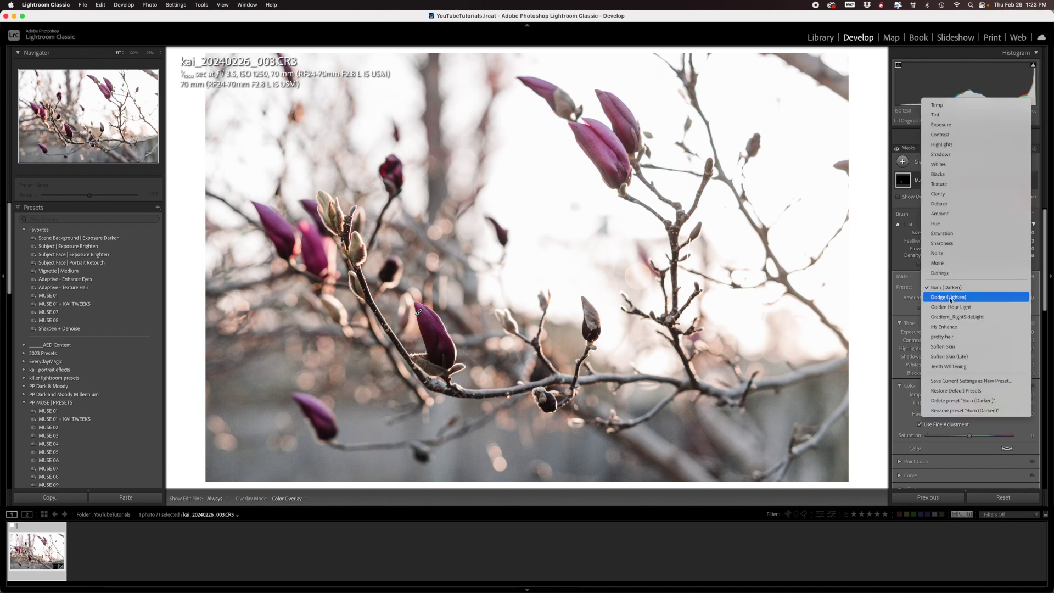
left_click(949, 297)
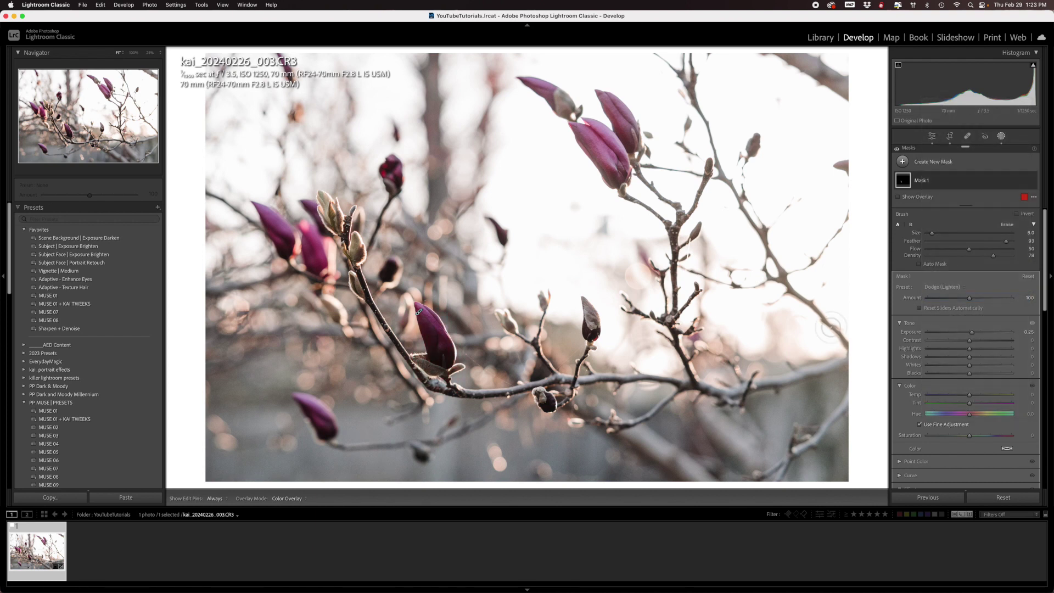
left_click(976, 358)
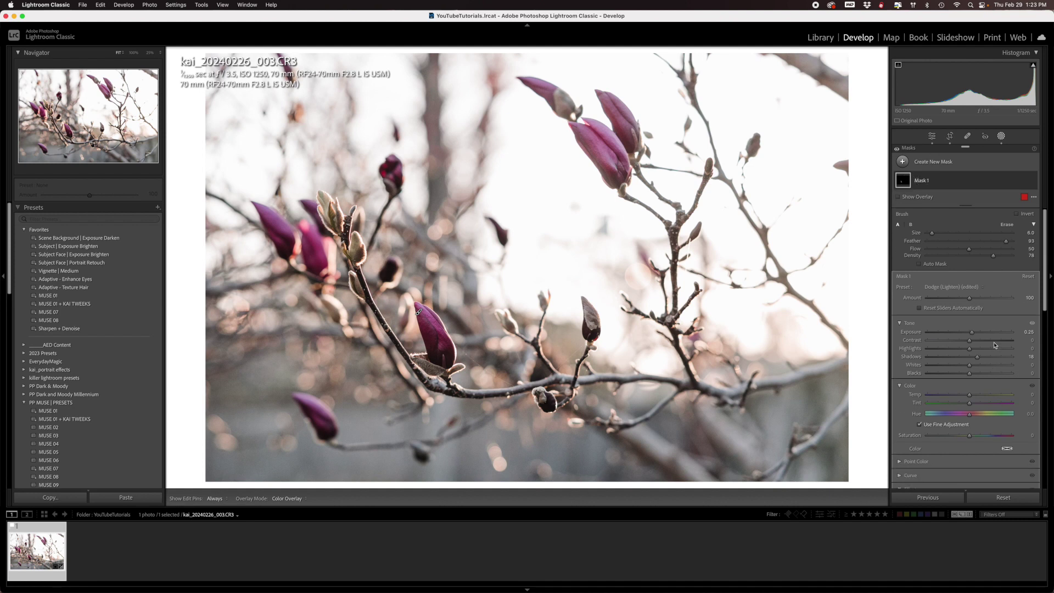
left_click_drag(972, 332, 983, 360)
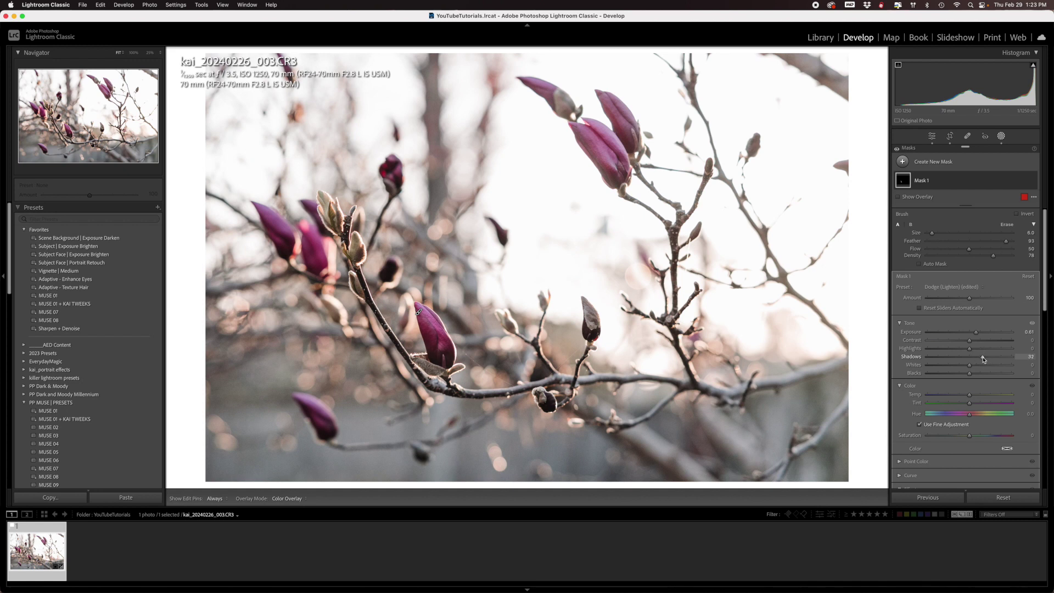
left_click_drag(976, 333, 978, 334)
left_click(933, 137)
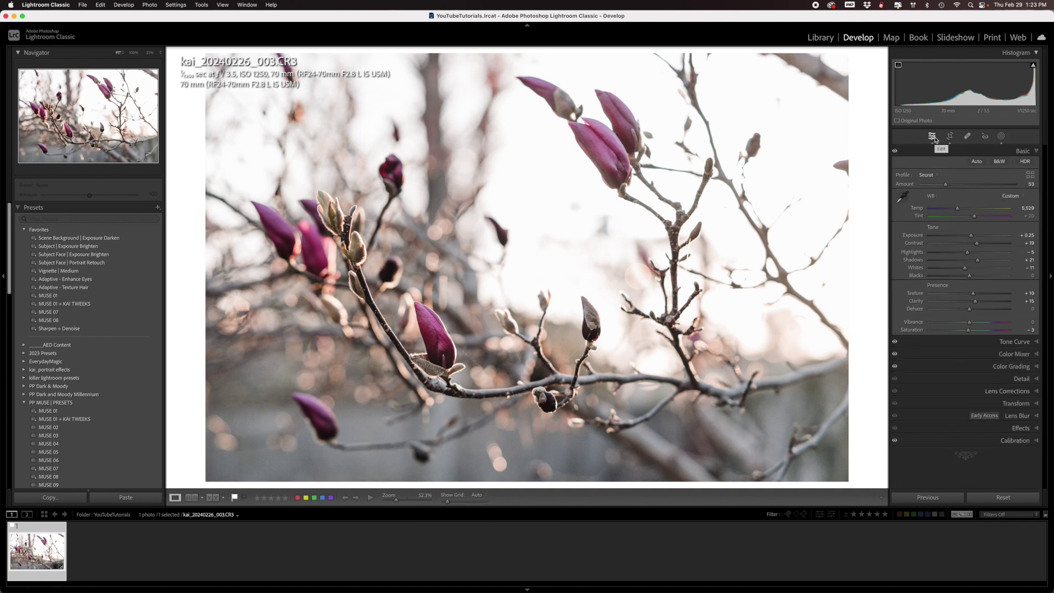
- Give the highlights a subtle warm tint at hue 40 with Color Grading and compare the photo without the grading
left_click(1009, 368)
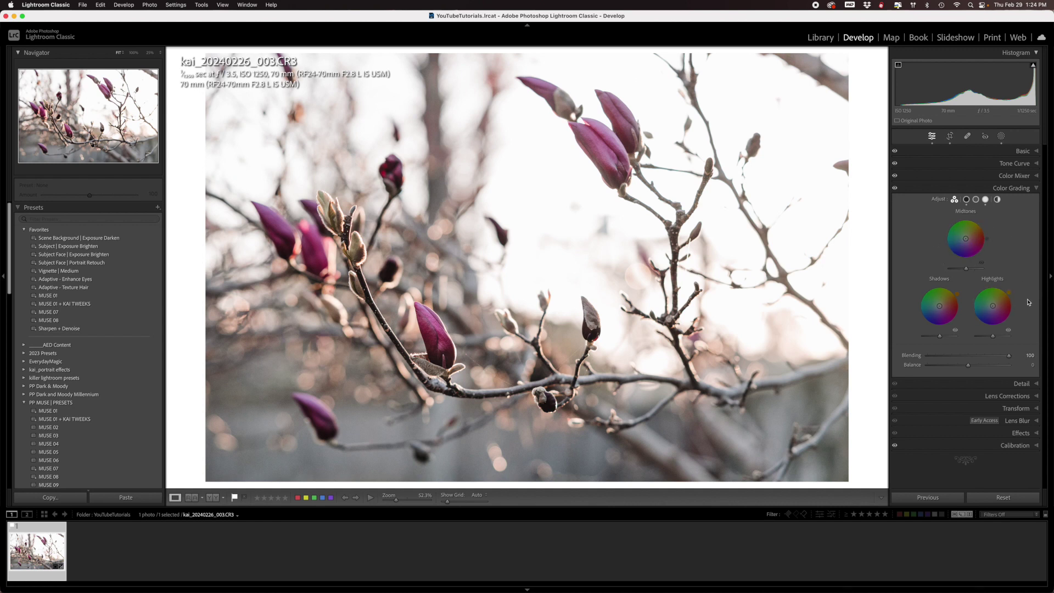
left_click(985, 200)
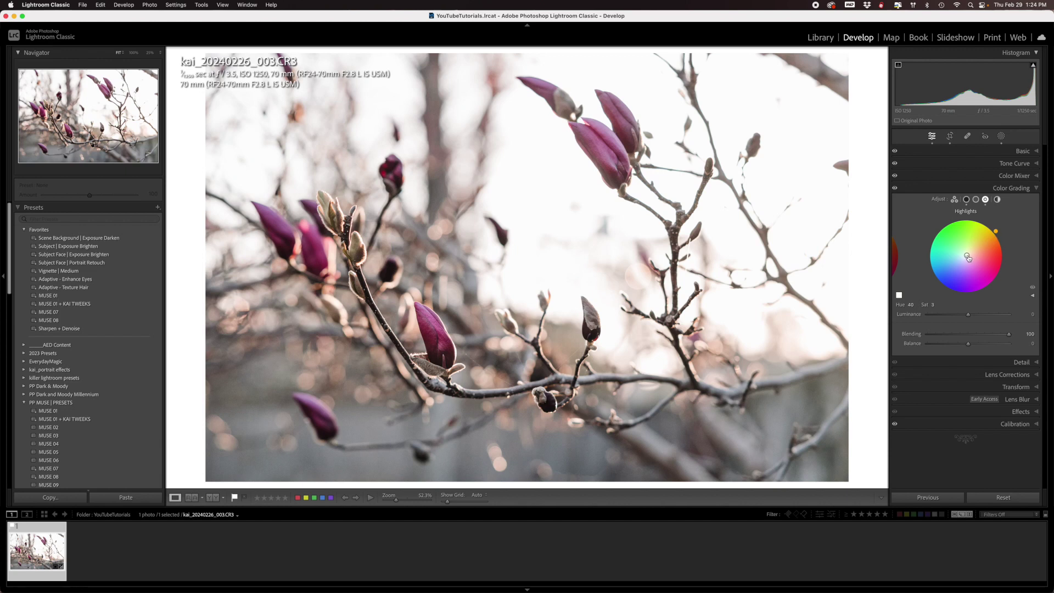
left_click_drag(968, 258, 968, 256)
left_click(894, 189)
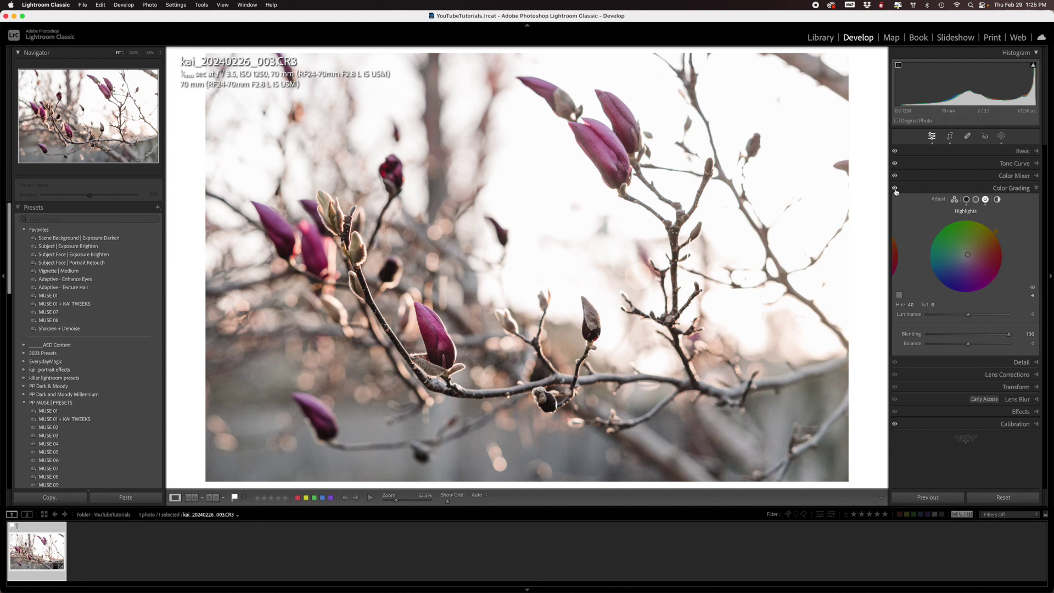
left_click(895, 189)
- Try an exaggerated warm highlight tint at about 85 saturation, then bring it back to a subtle level
left_click_drag(967, 254, 983, 244)
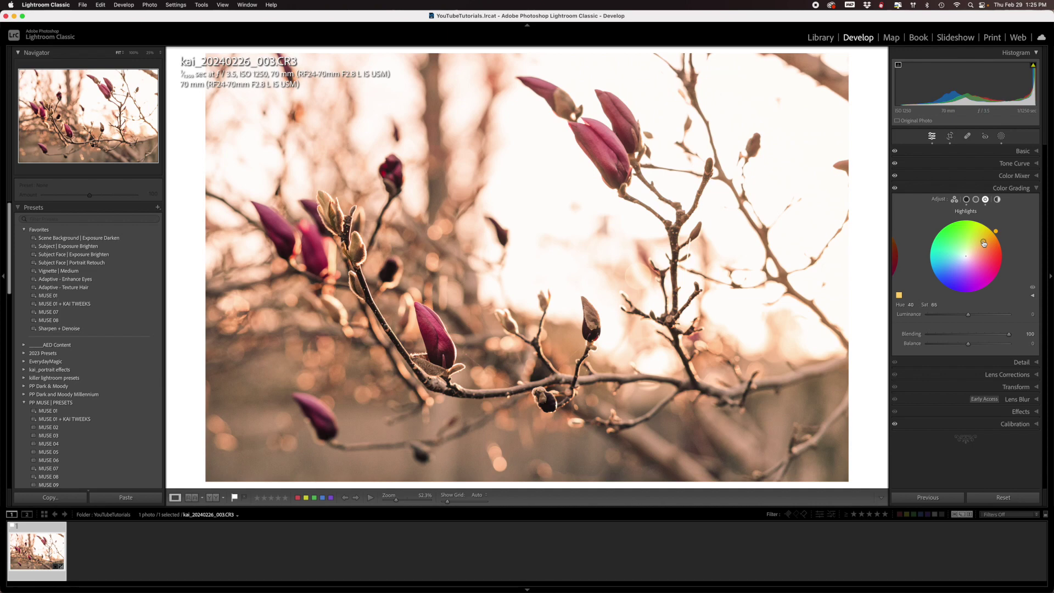
left_click_drag(984, 243, 968, 254)
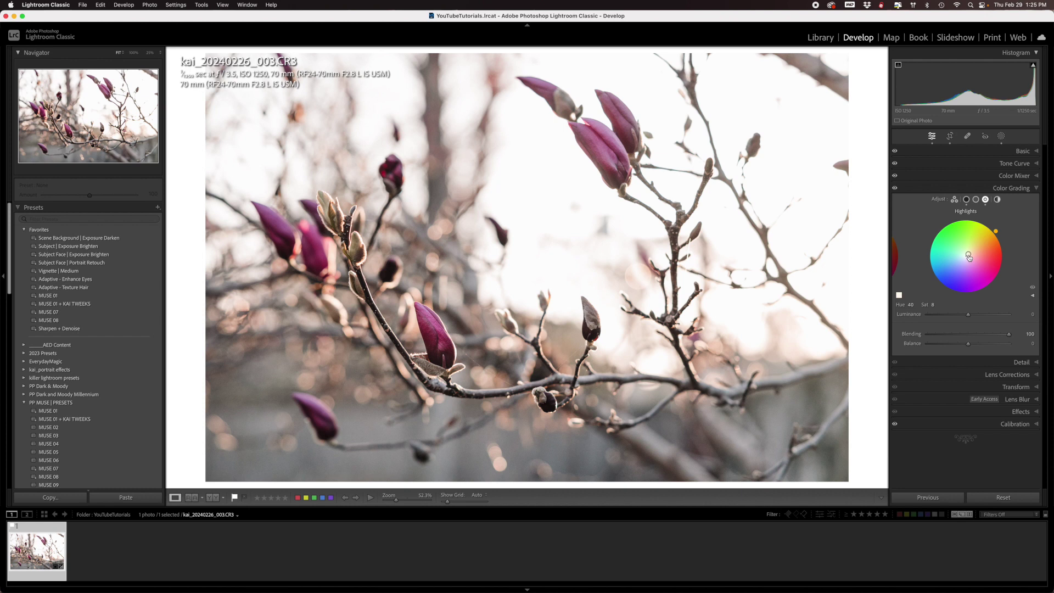
- Set the highlight tint's saturation to about 11, compare the photo with the color grading off and on, and fine-tune the tint
left_click_drag(969, 257, 969, 254)
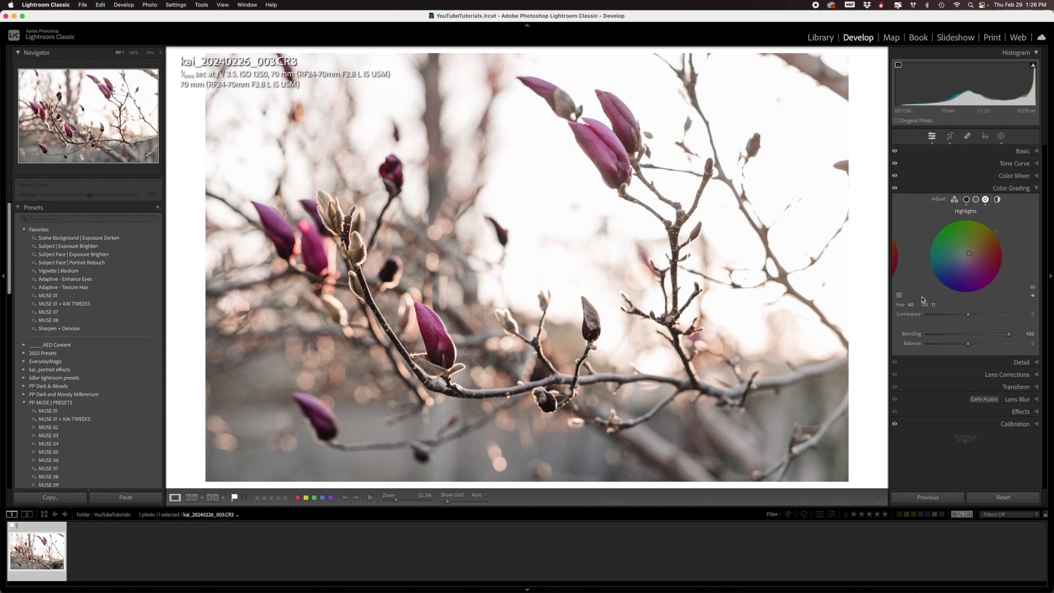
left_click(895, 189)
left_click(895, 189)
left_click(896, 190)
left_click_drag(969, 253, 969, 253)
left_click(1034, 189)
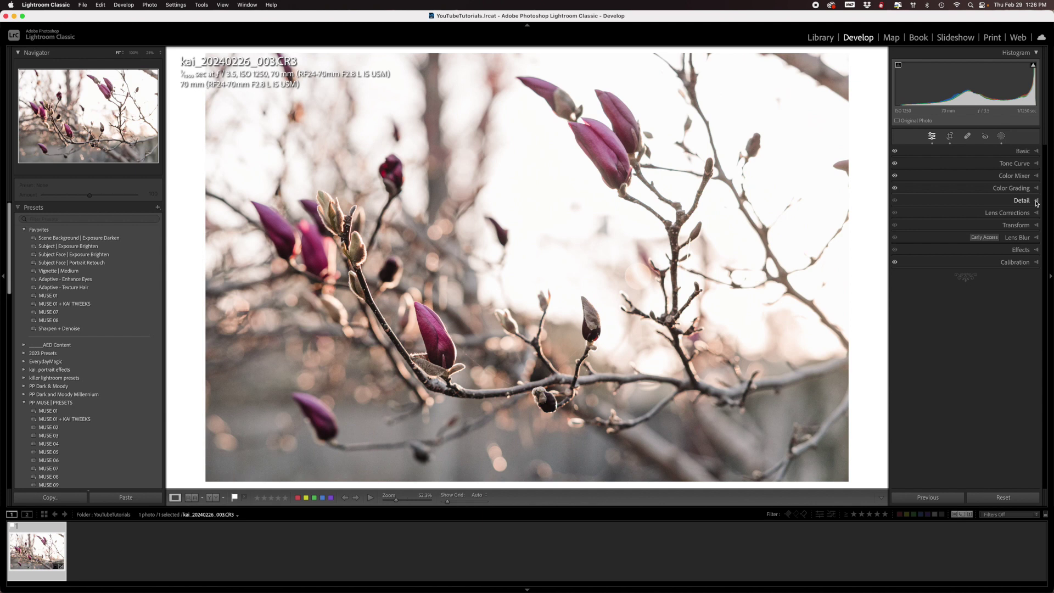
- Reduce noise manually in the Detail settings, with Luminance at about 39 and Color at about 42
left_click(1036, 201)
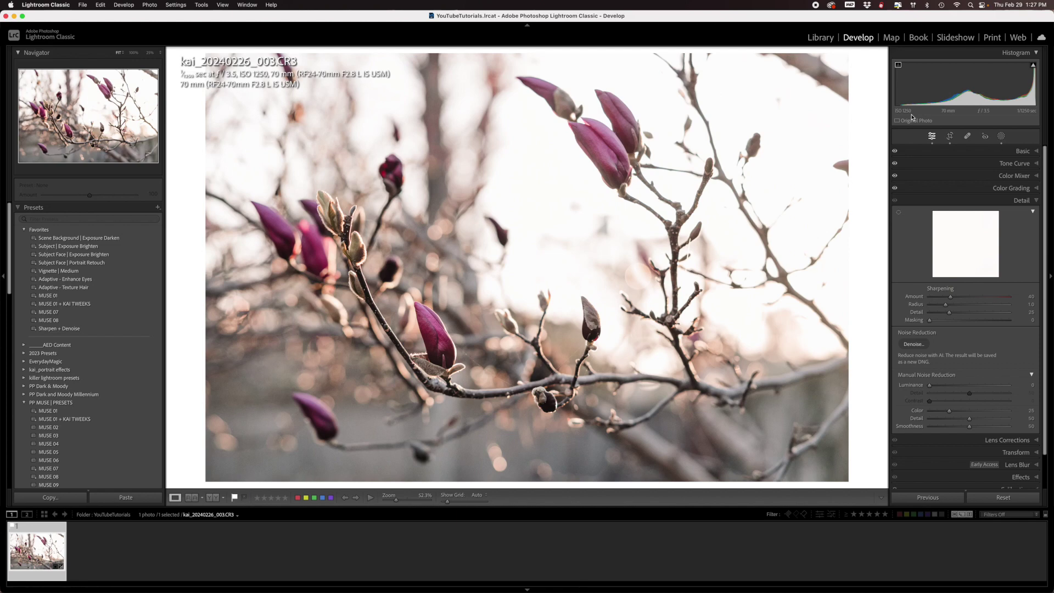
left_click(961, 386)
left_click(963, 411)
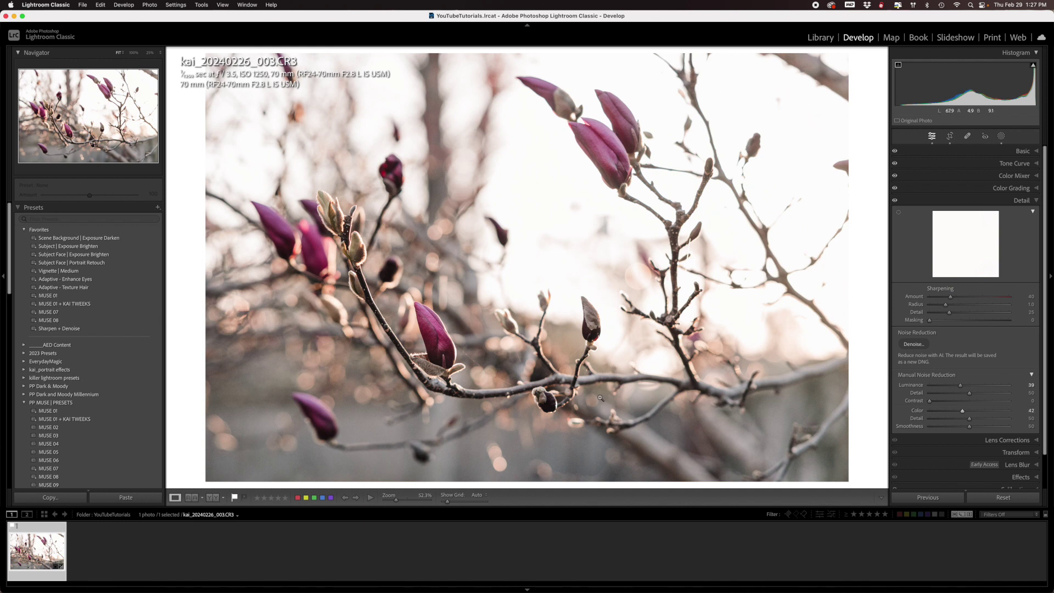
- Raise the manual noise reduction to 51 for both Luminance and Color, and set the sharpening Amount to 115
left_click(970, 386)
left_click(970, 411)
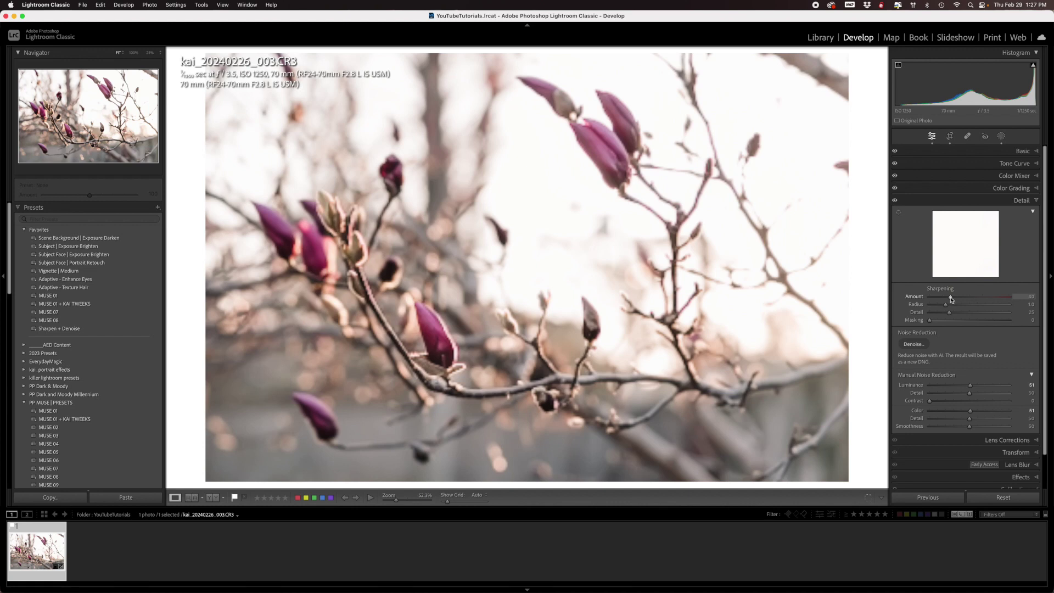
left_click_drag(951, 298, 996, 298)
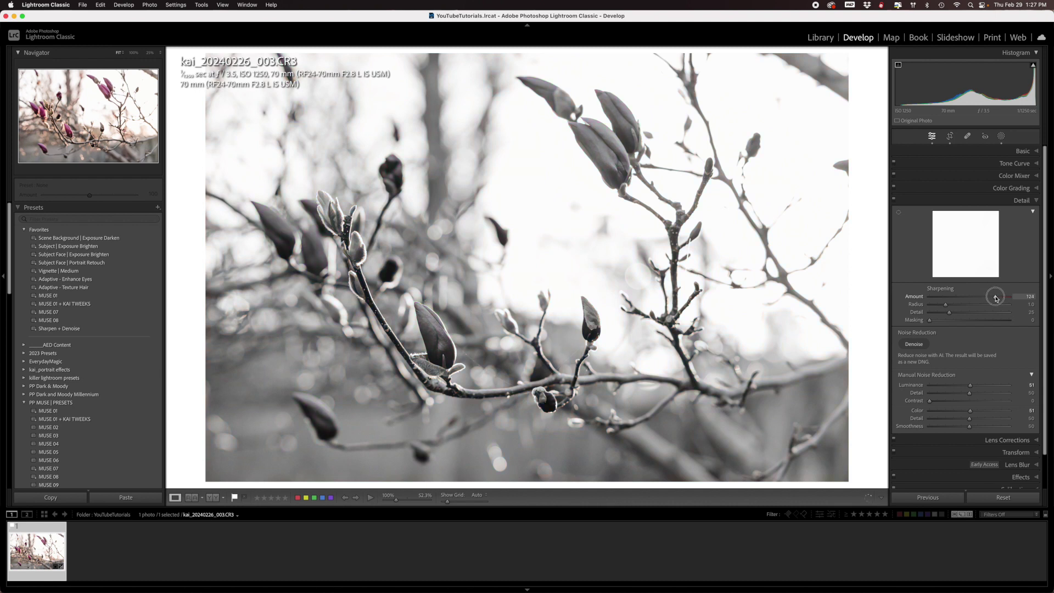
left_click_drag(996, 298, 998, 298)
left_click_drag(998, 298, 1000, 299)
left_click_drag(1000, 299, 990, 299)
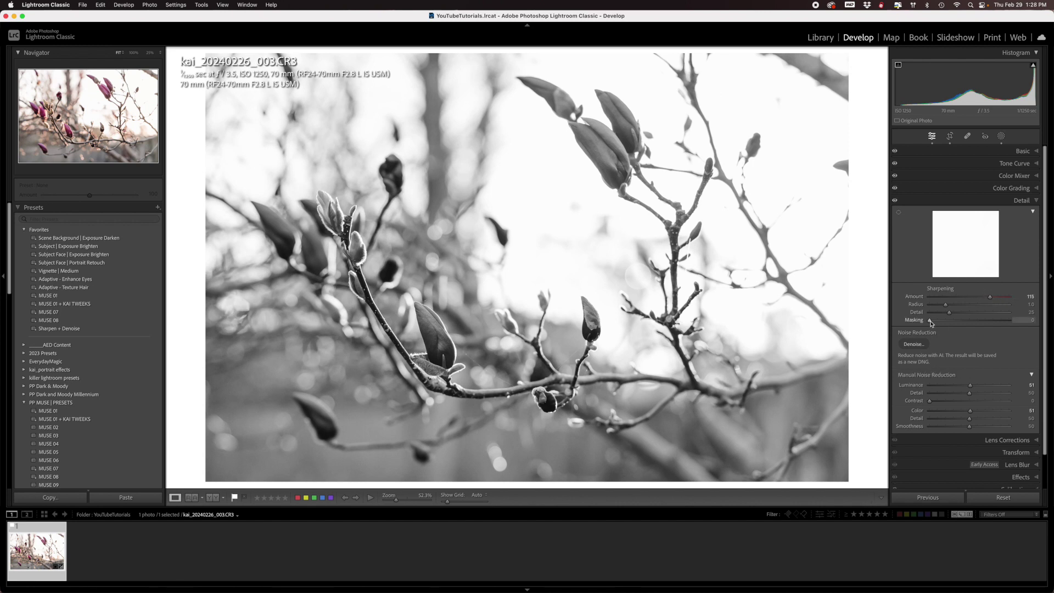
- Restrict the sharpening to the edges of the branches and buds by setting its Masking to 85, and collapse the Detail settings
left_click_drag(930, 323, 996, 324)
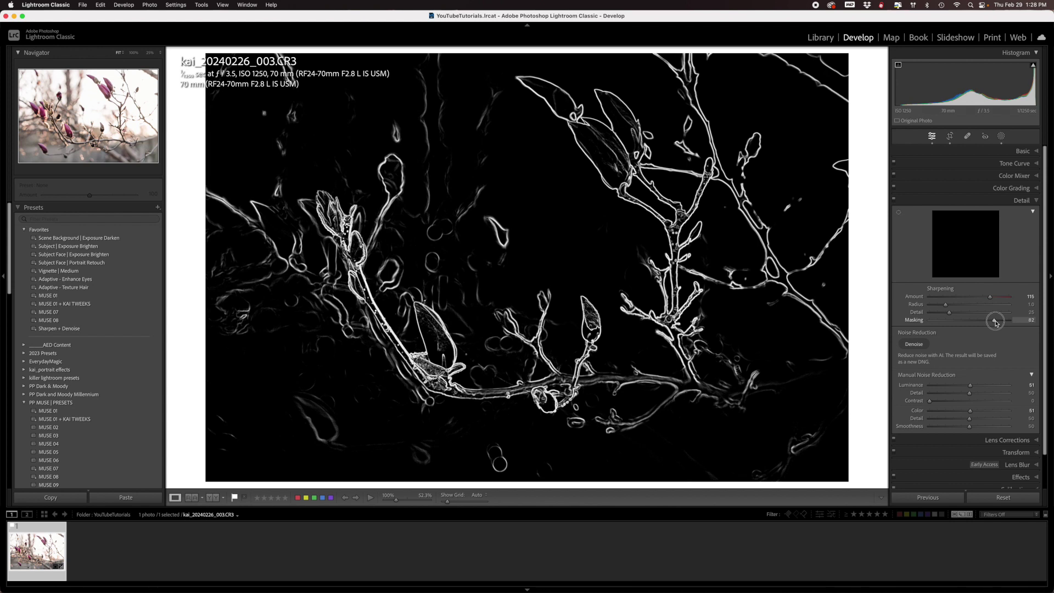
left_click_drag(996, 323, 997, 323)
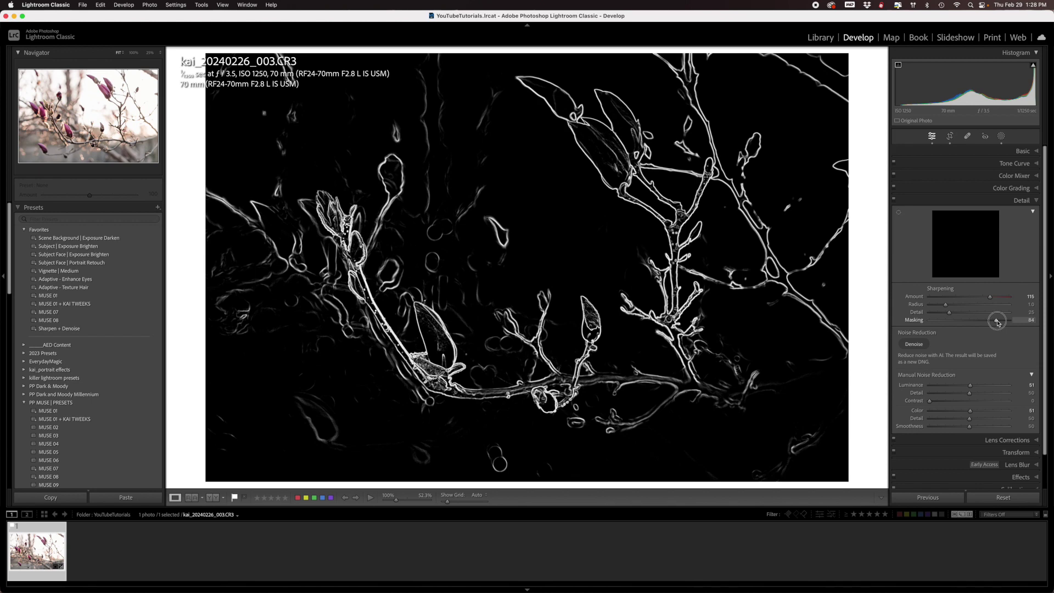
left_click_drag(997, 322, 998, 323)
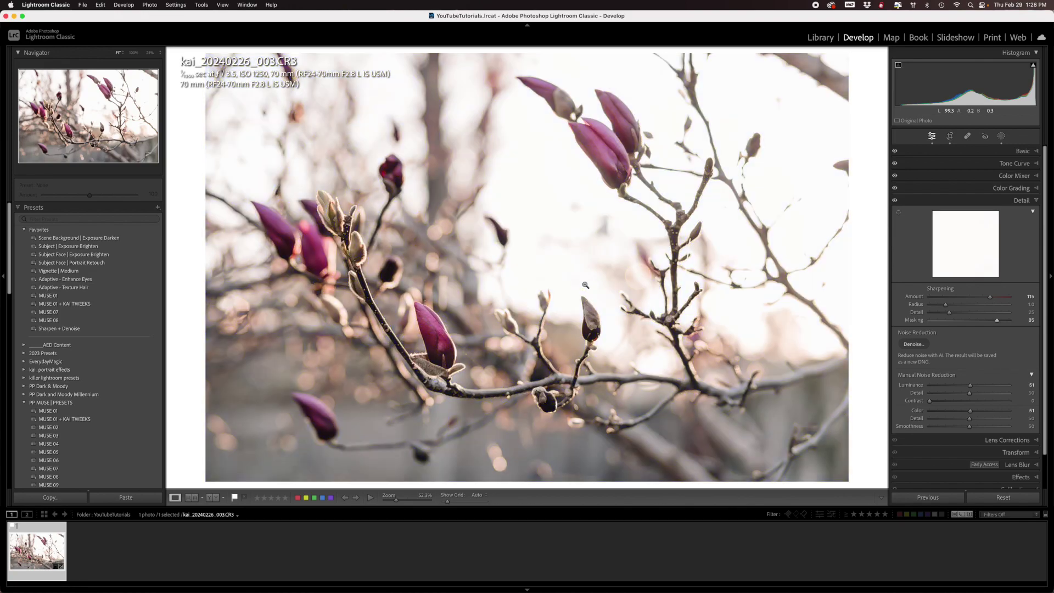
left_click(1033, 202)
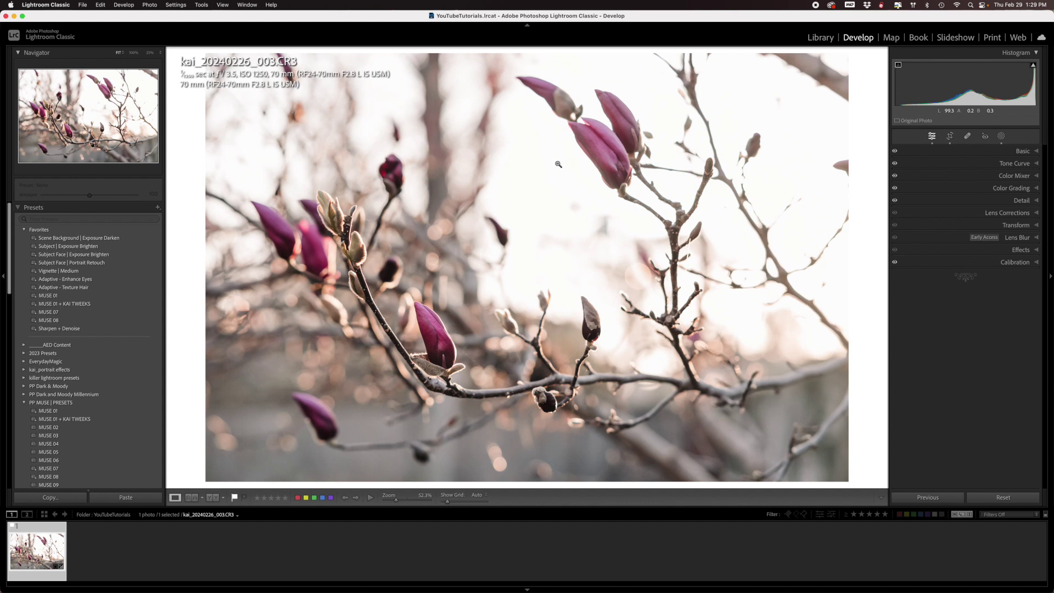
- Add a linear gradient mask rising from the photo's bottom edge to the main branch, using the Burn (Darken) preset with Exposure at -0.30
left_click(1000, 136)
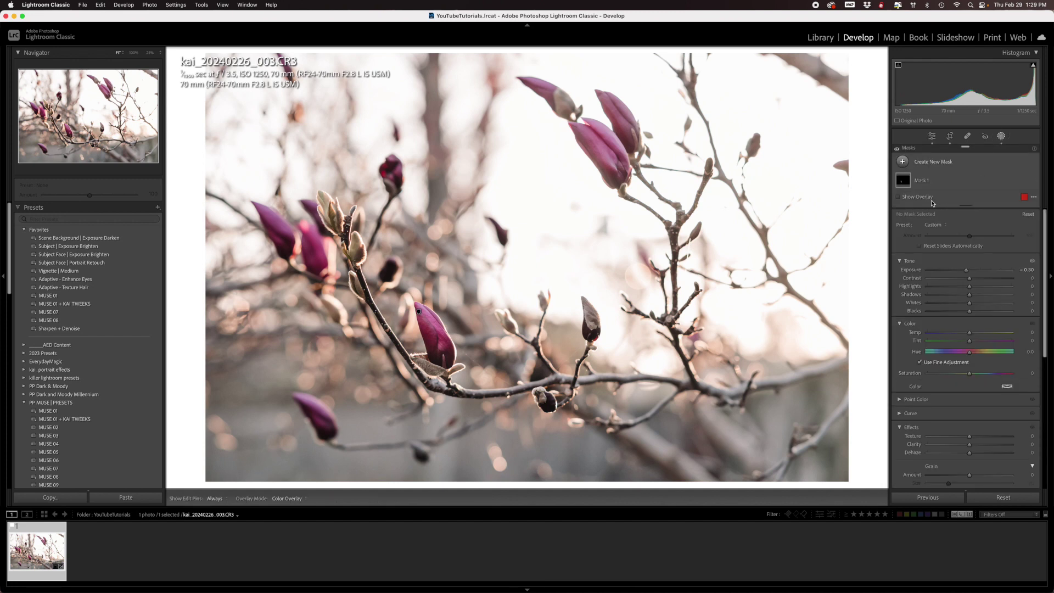
left_click(902, 161)
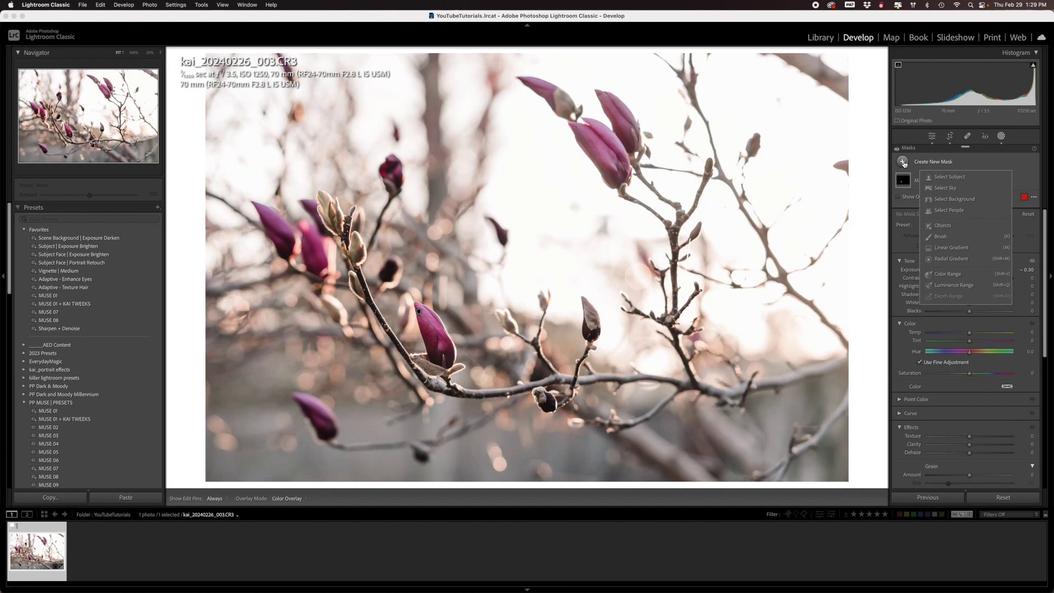
left_click(957, 250)
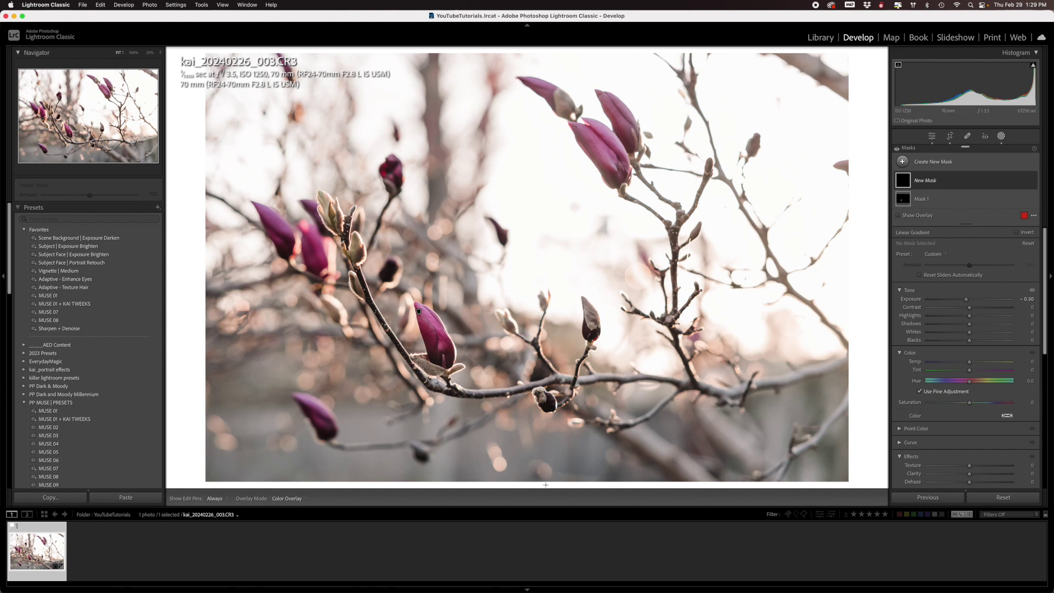
left_click_drag(546, 480, 543, 357)
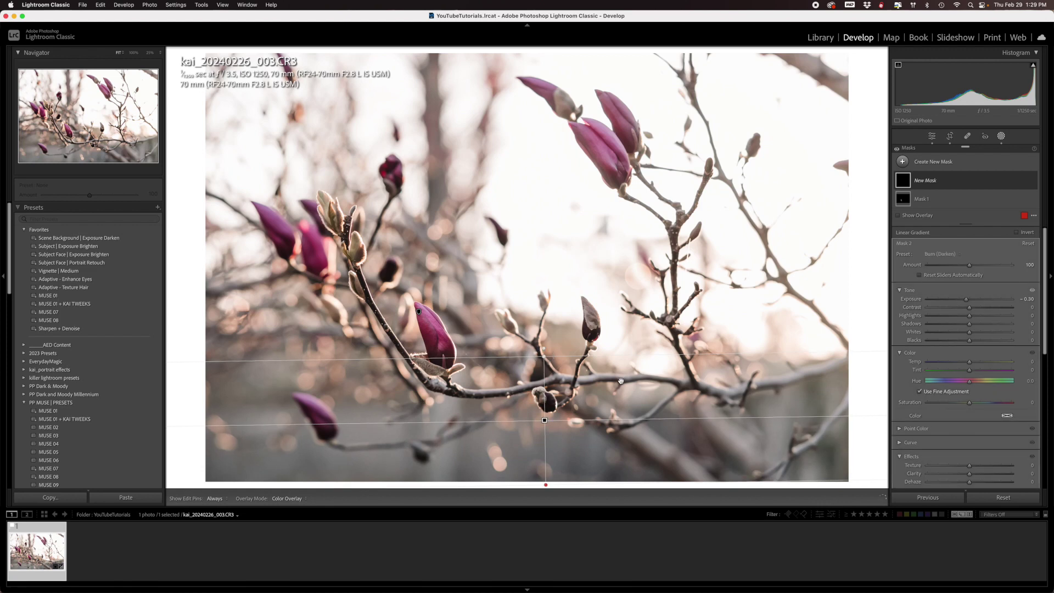
left_click(937, 256)
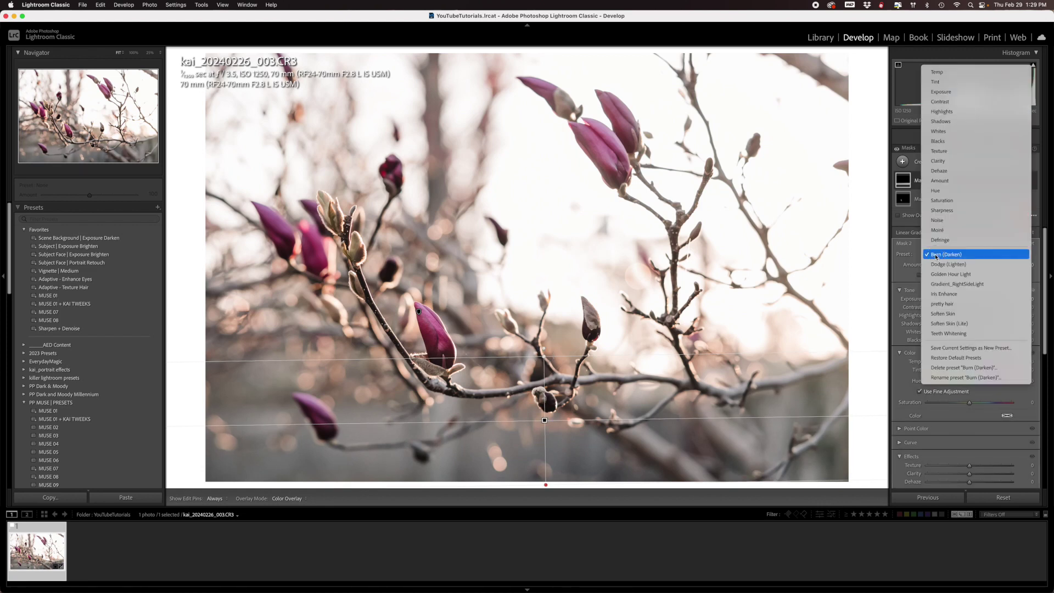
left_click(937, 260)
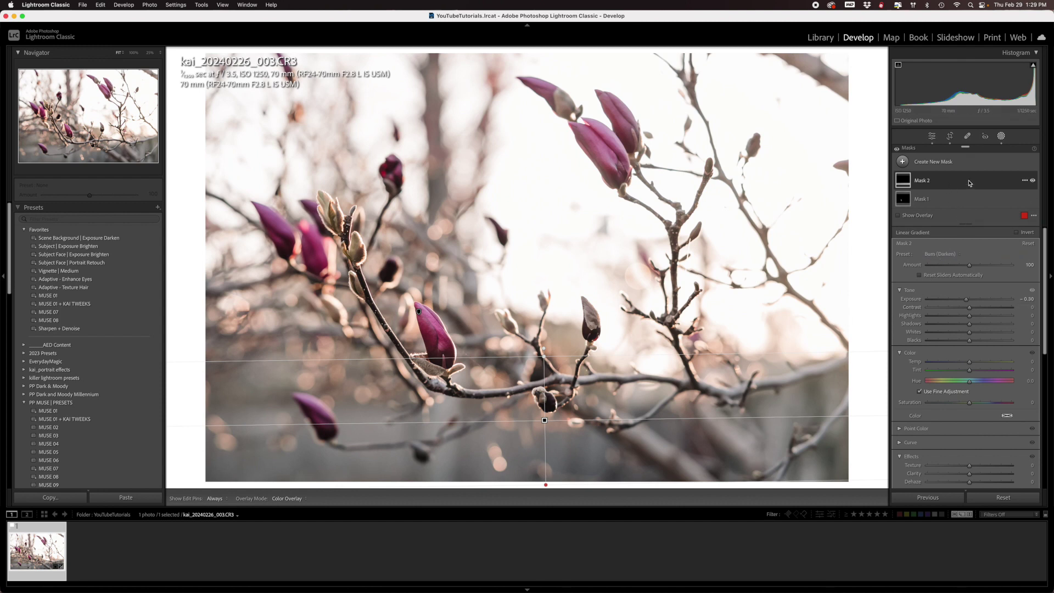
- Compare the photo with the darkening gradient mask off and on, and close the masking tool
left_click(1033, 181)
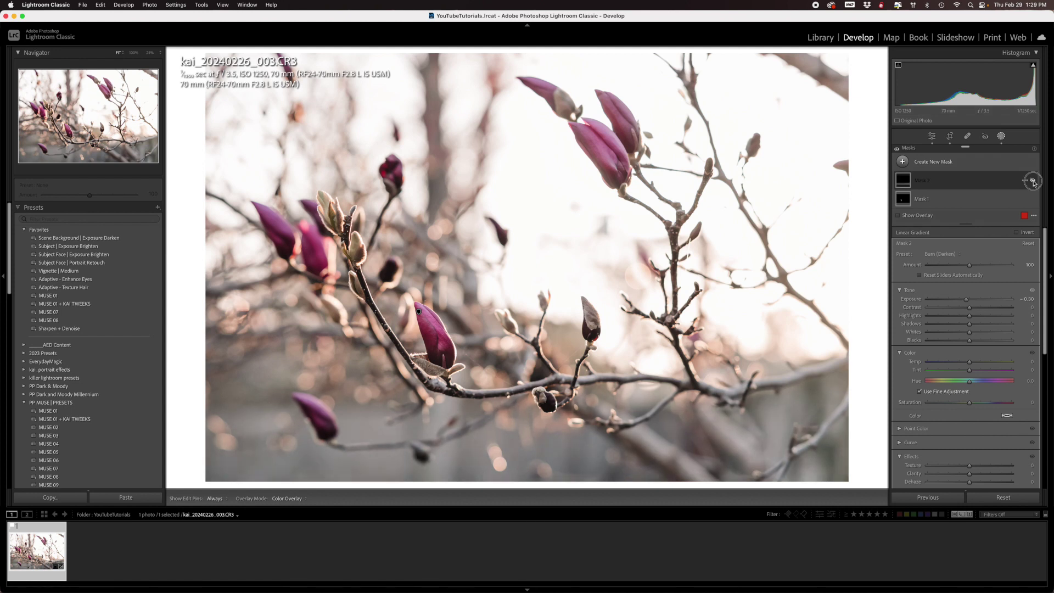
left_click(1033, 181)
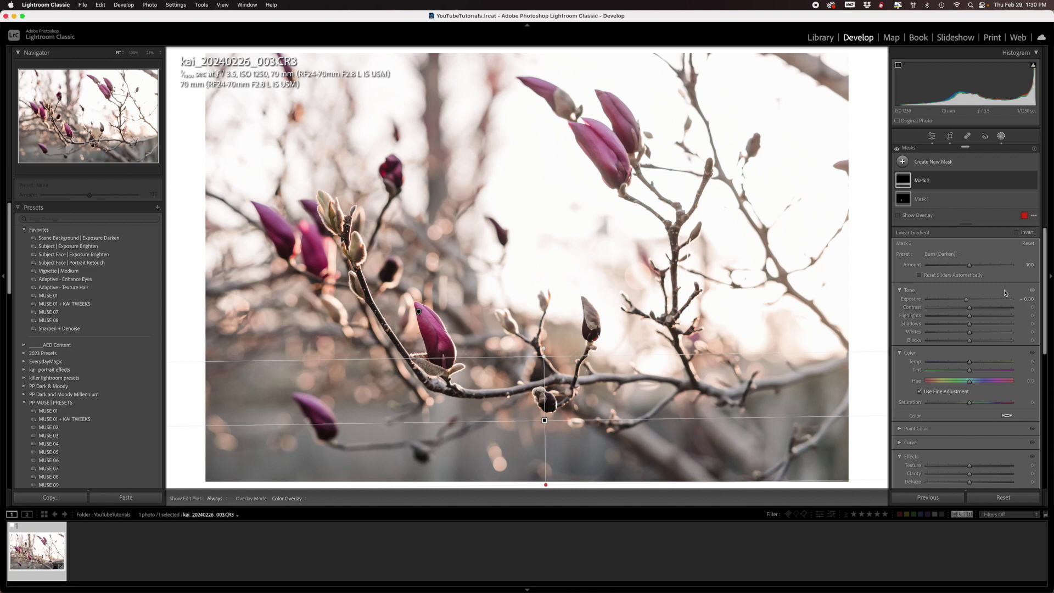
left_click(1000, 135)
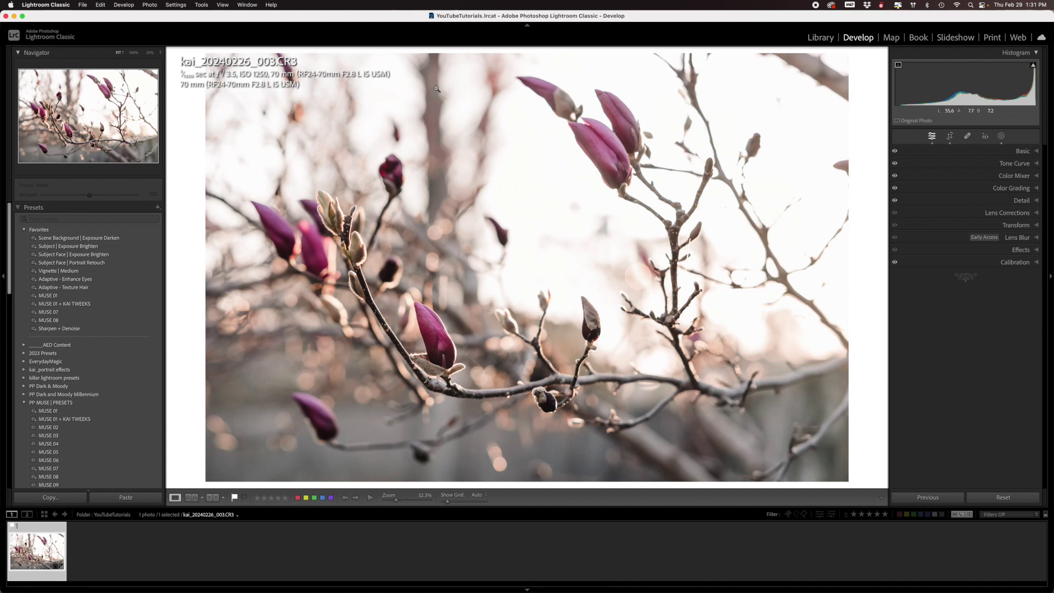
- Open the edited magnolia photo in Adobe Photoshop 2024
right_click(440, 123)
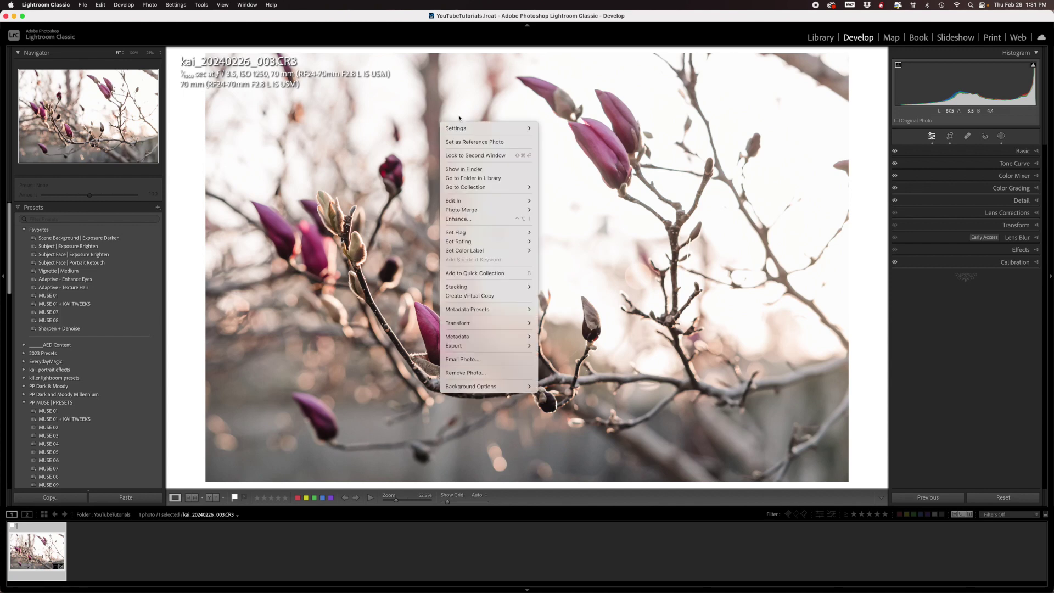
mouse_move(494, 204)
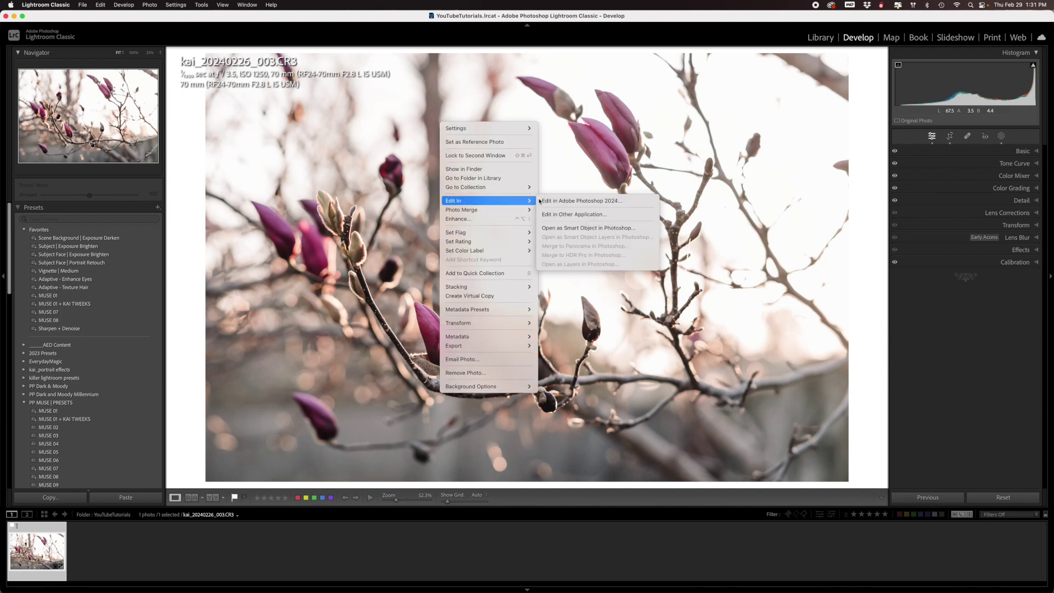
left_click(577, 200)
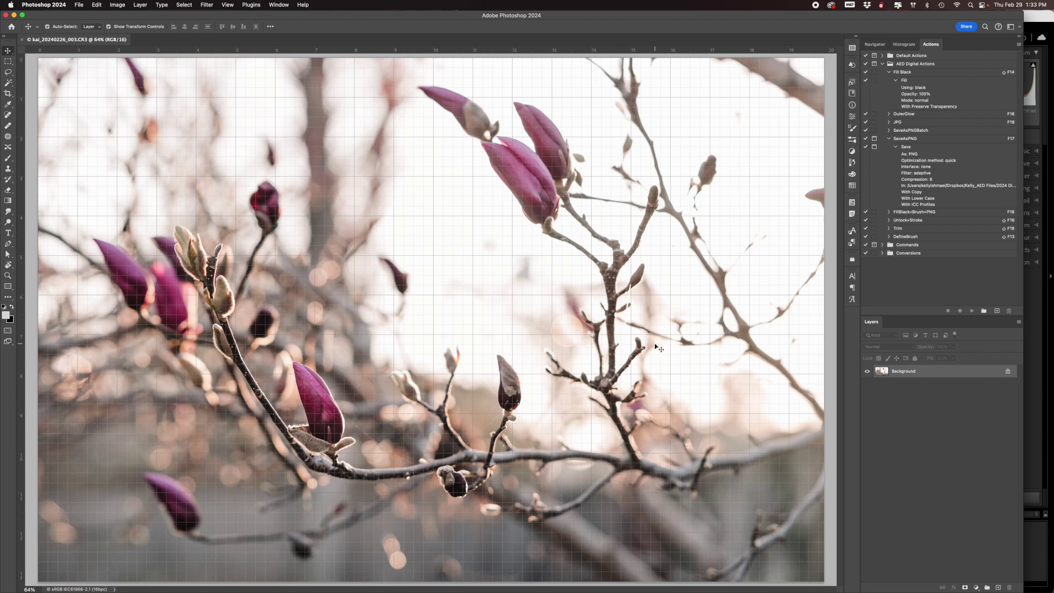
- Remove the white line from the base of the large bud beside the upright stem, using the Clone Stamp with an enlarged brush
key("z")
left_click_drag(635, 296, 695, 361)
left_click_drag(710, 377, 705, 369)
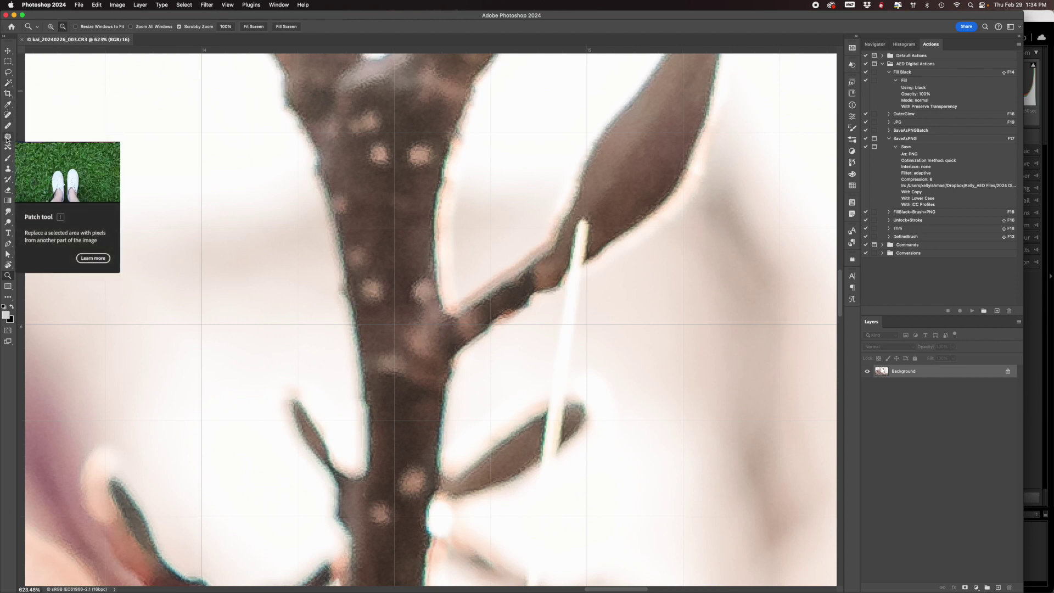
left_click(8, 170)
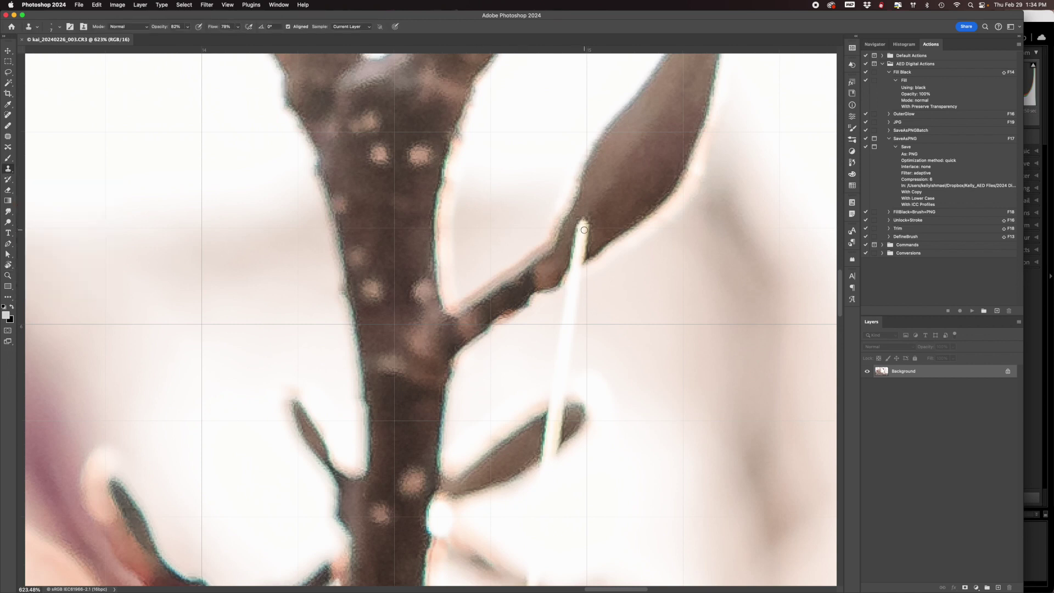
key("bracketright")
key("bracketright")
key("bracketright")
key("bracketright")
key("bracketright")
left_click_drag(583, 226, 578, 230)
mouse_move(581, 236)
left_mouse_down()
mouse_move(563, 255)
mouse_move(582, 239)
left_mouse_up()
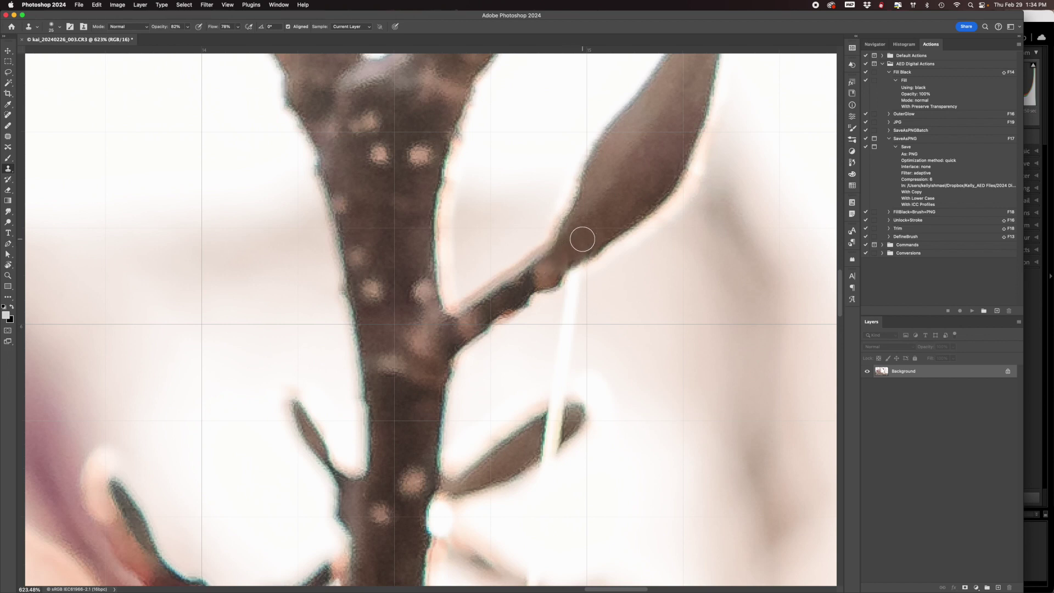
- Clone leaf texture over the white line crossing the small leaf below the large bud, using a slightly smaller brush
scroll(582, 239, "down", 4)
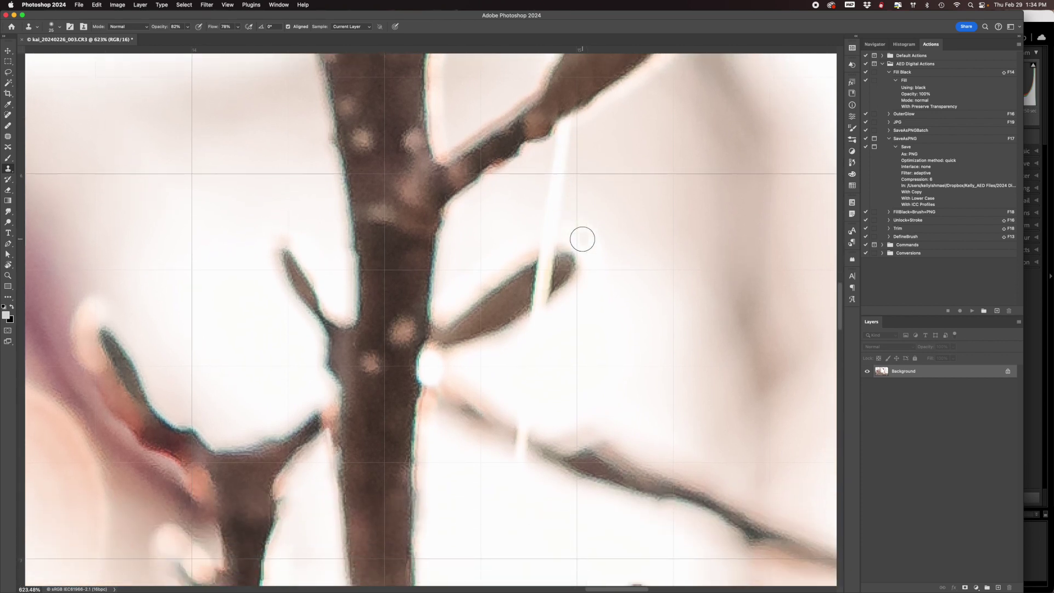
left_click(581, 239)
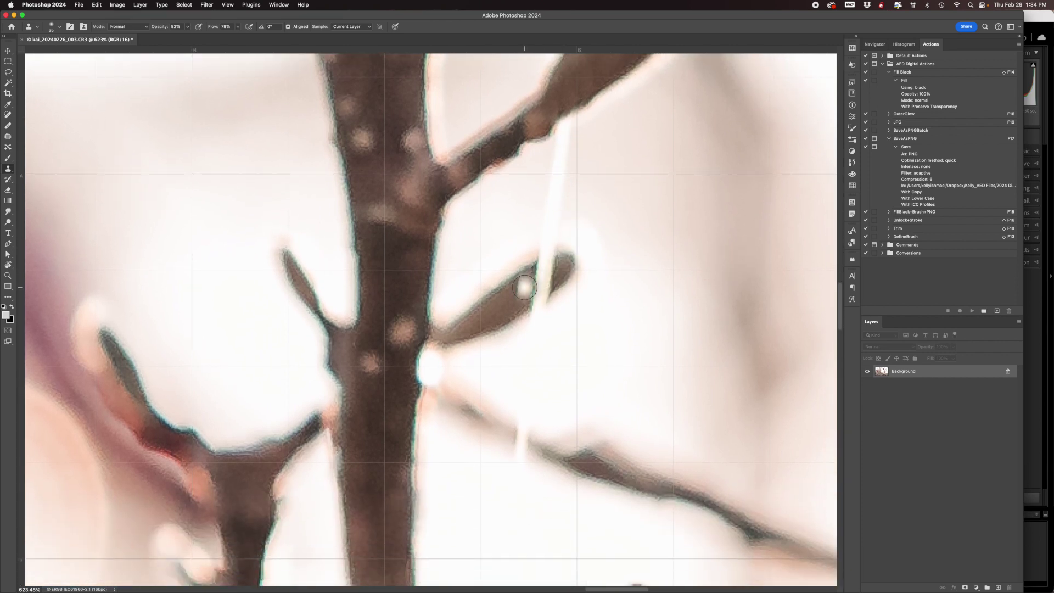
key("bracketleft")
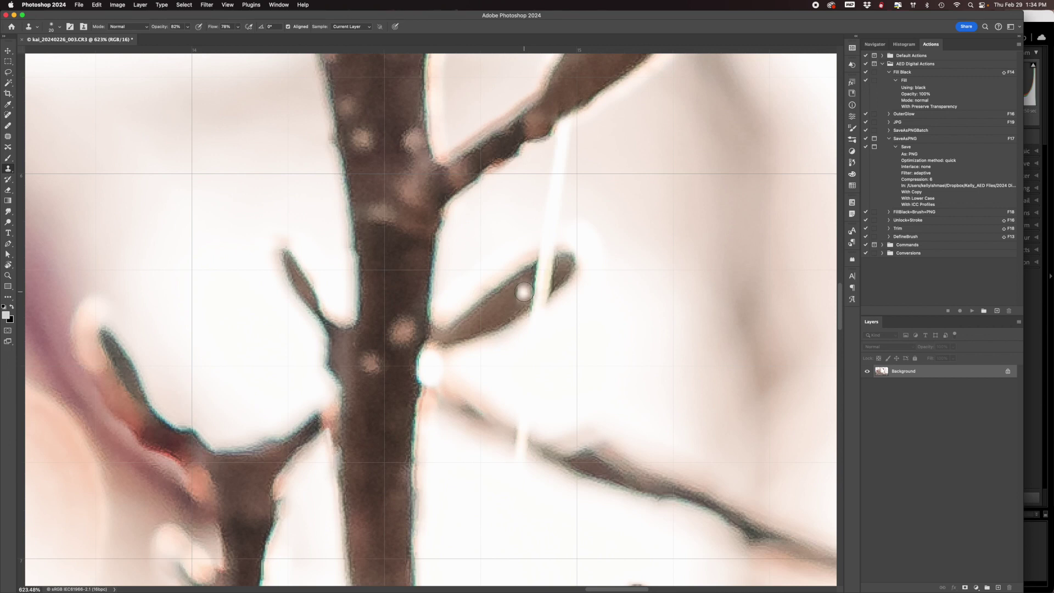
key("alt")
left_click(523, 290, "alt")
mouse_move(522, 291)
left_mouse_down()
mouse_move(541, 261)
mouse_move(555, 263)
mouse_move(547, 283)
mouse_move(551, 259)
mouse_move(557, 276)
mouse_move(534, 300)
mouse_move(554, 288)
mouse_move(553, 254)
mouse_move(540, 270)
left_mouse_up()
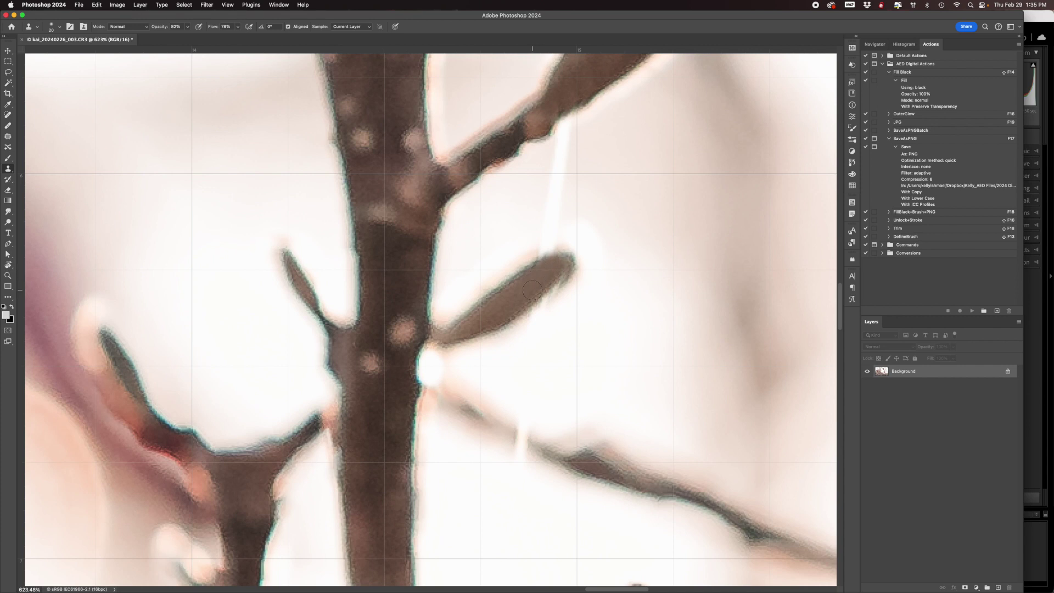
- Clone out the white line where it crosses the thin lower twig, and clean up the upper edge of the small leaf
scroll(532, 290, "down", 2)
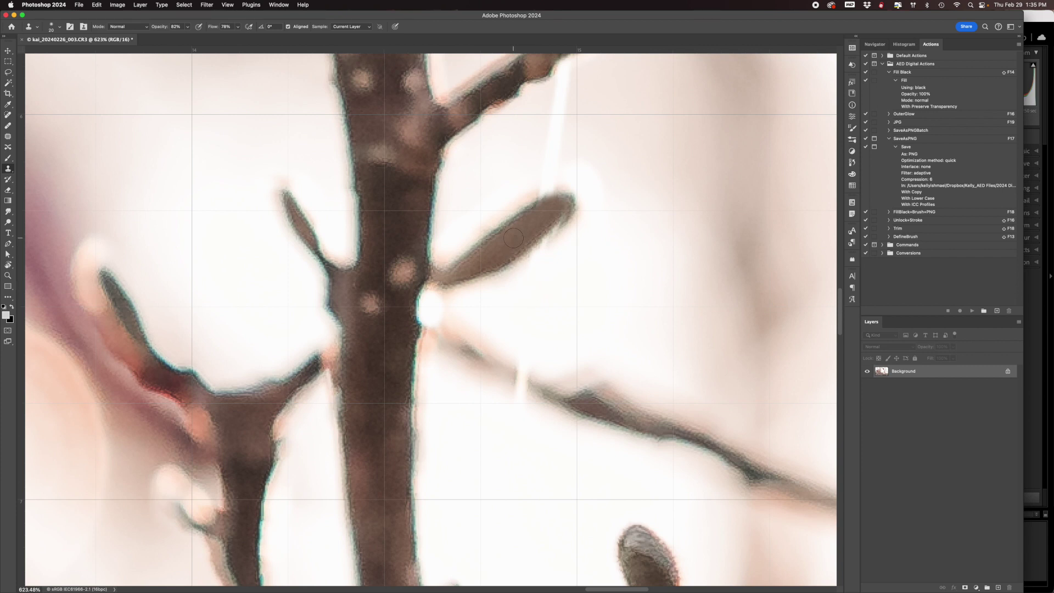
left_click(525, 385, "alt")
left_click_drag(501, 371, 520, 381)
scroll(562, 258, "up", 5)
scroll(563, 261, "up", 2)
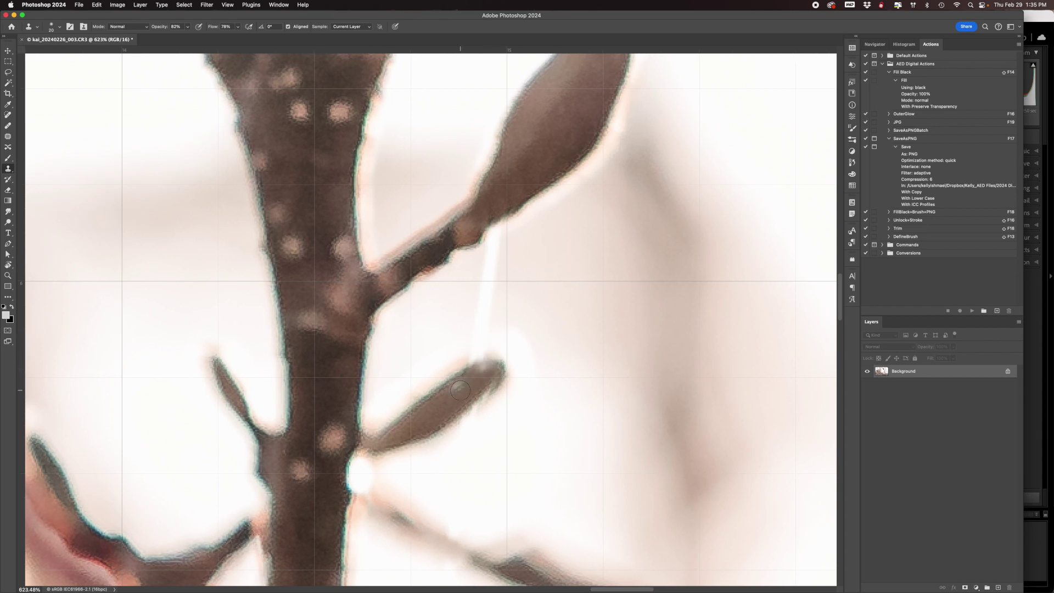
mouse_move(477, 375)
left_mouse_down()
mouse_move(482, 367)
mouse_move(467, 379)
left_mouse_up()
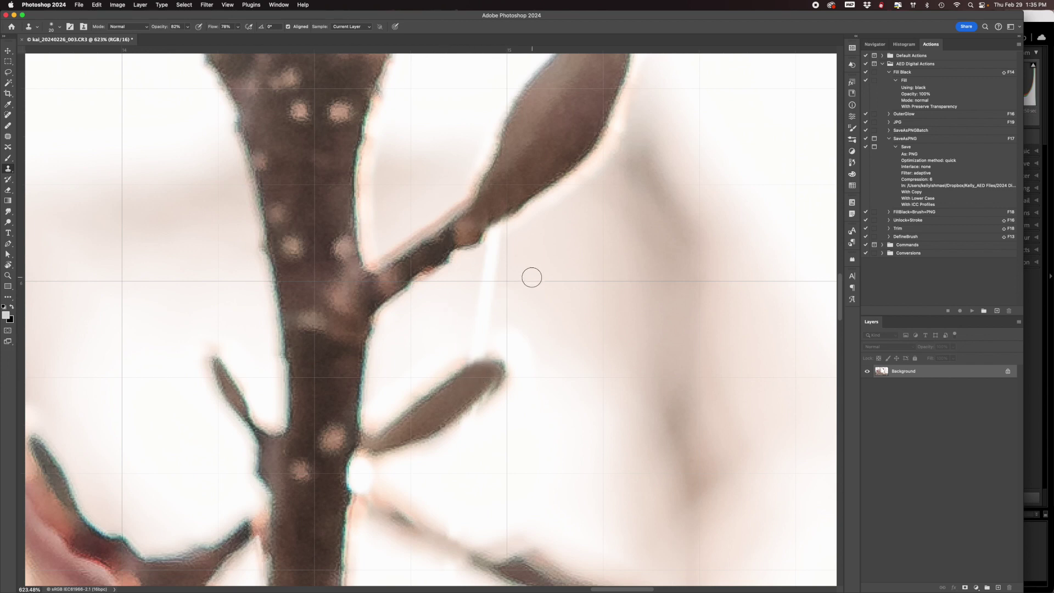
- Clone clean background over the remaining white line between the large bud and the small leaf with a larger brush, undoing the smudged stroke
key("bracketright")
key("bracketright")
key("bracketright")
left_click_drag(496, 252, 483, 318)
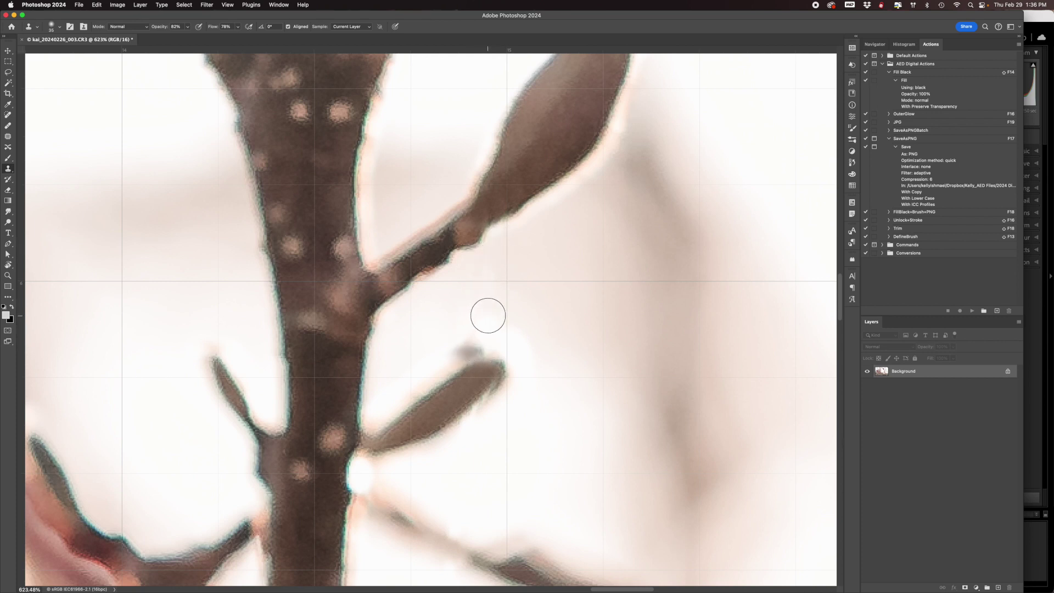
key("super+z")
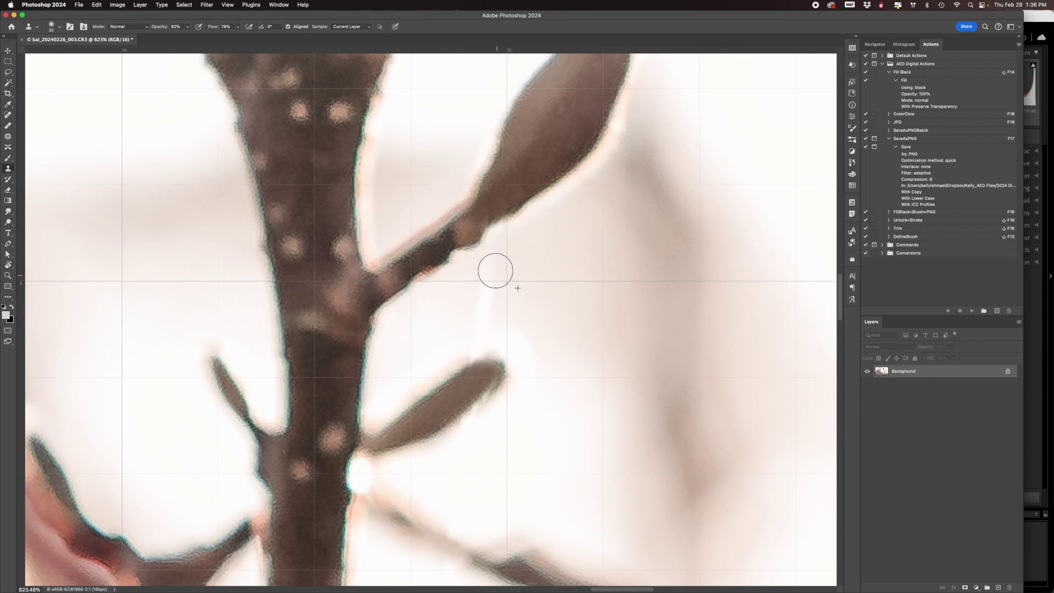
mouse_move(485, 318)
left_mouse_down()
mouse_move(470, 334)
mouse_move(494, 315)
mouse_move(479, 303)
mouse_move(493, 269)
mouse_move(479, 334)
mouse_move(506, 321)
mouse_move(479, 334)
left_mouse_up()
key("bracketleft")
scroll(470, 343, "up", 5)
scroll(489, 314, "down", 12)
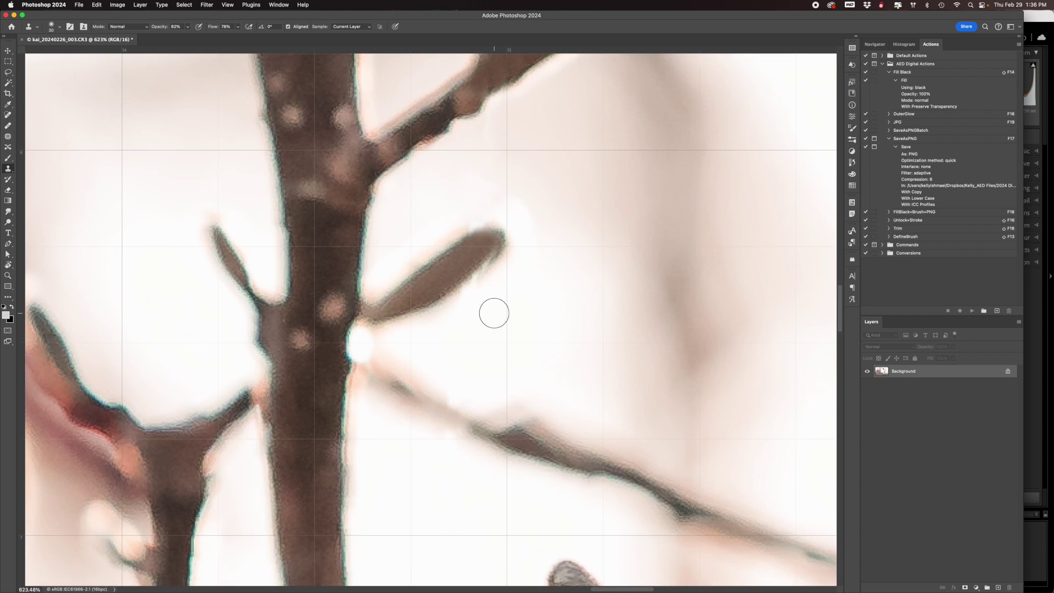
left_click(474, 314, "alt")
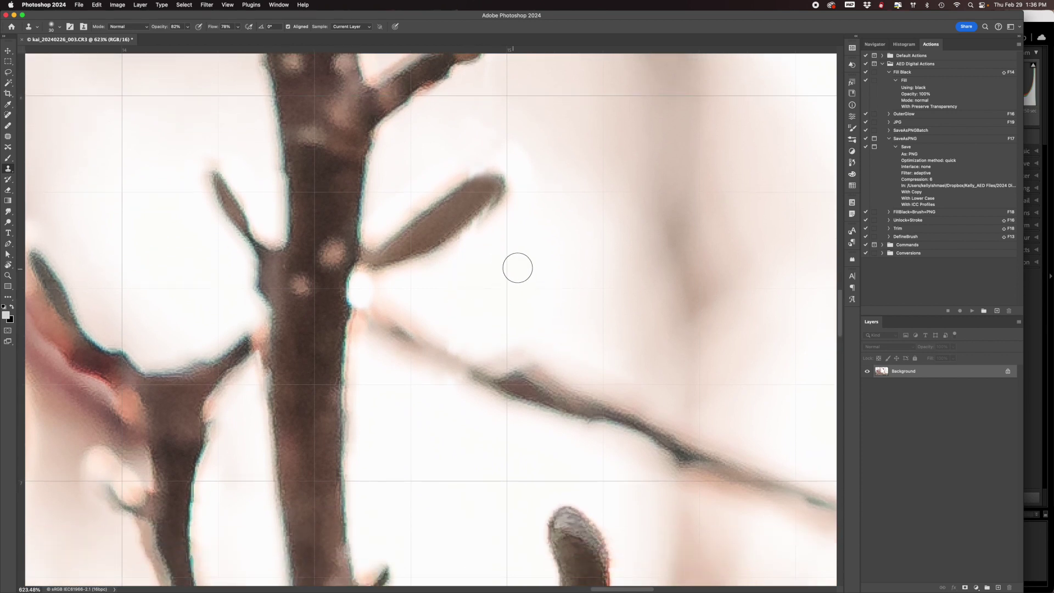
- Fit the whole photo in the window and hide the grid
key("super+0")
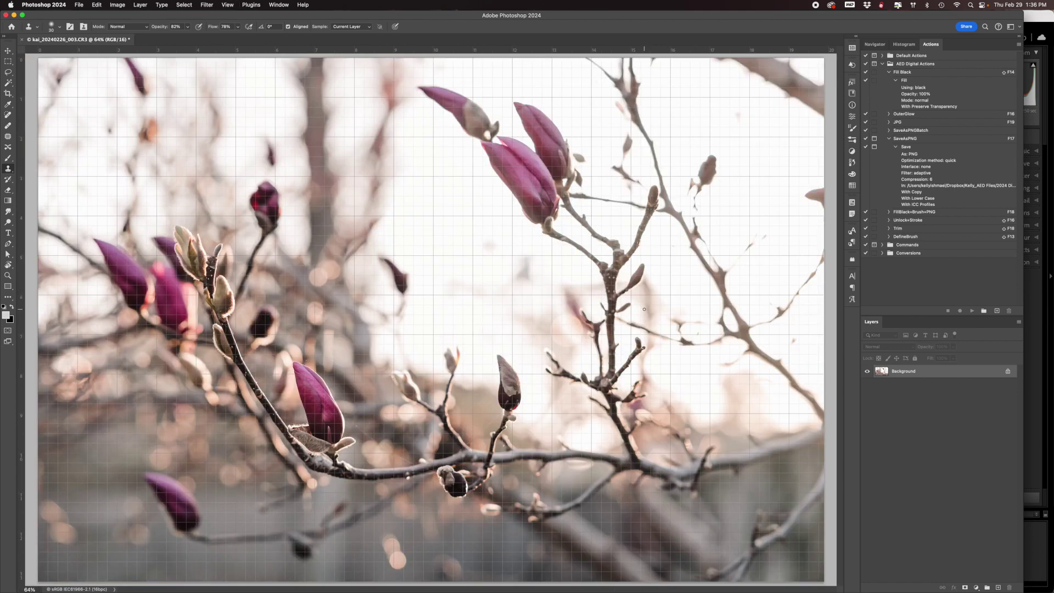
key("super+apostrophe")
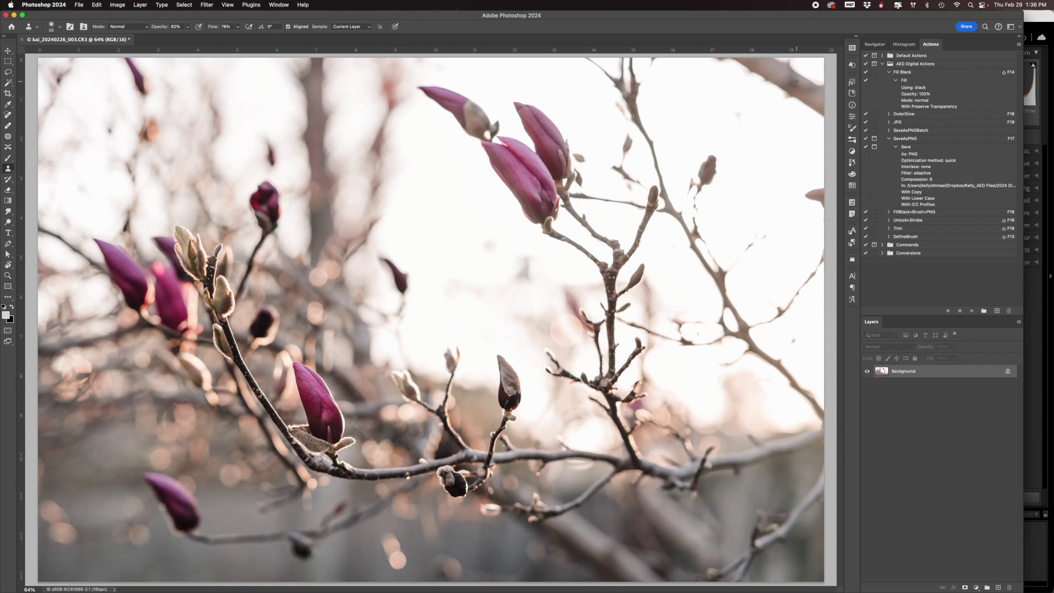
- Outline the blurred thick branch in the photo's upper-right corner with a freehand Lasso selection
key("z")
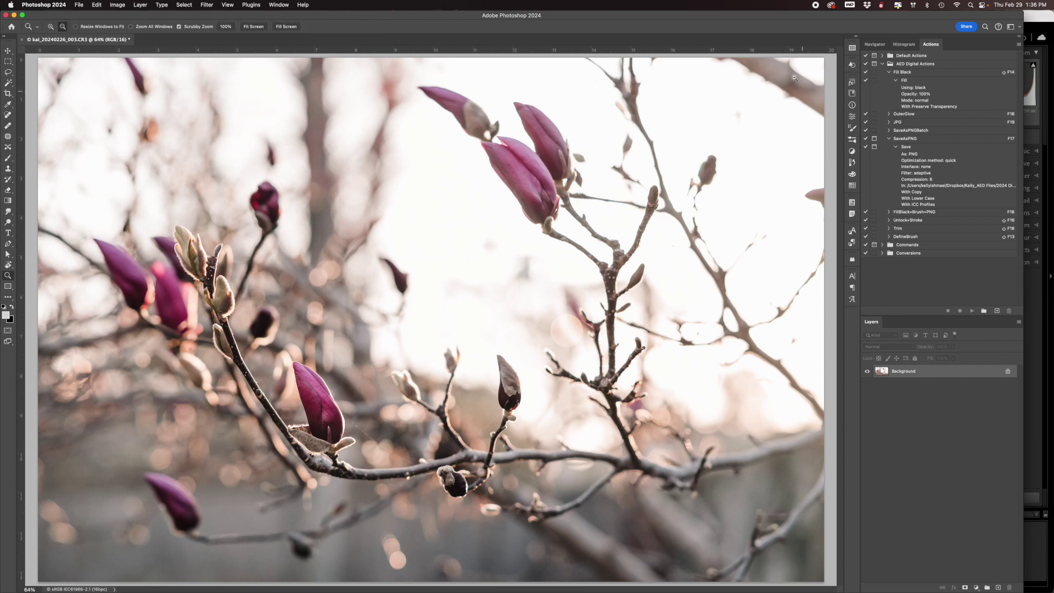
left_click_drag(808, 77, 844, 137)
scroll(742, 141, "up", 5)
scroll(742, 142, "right", 3)
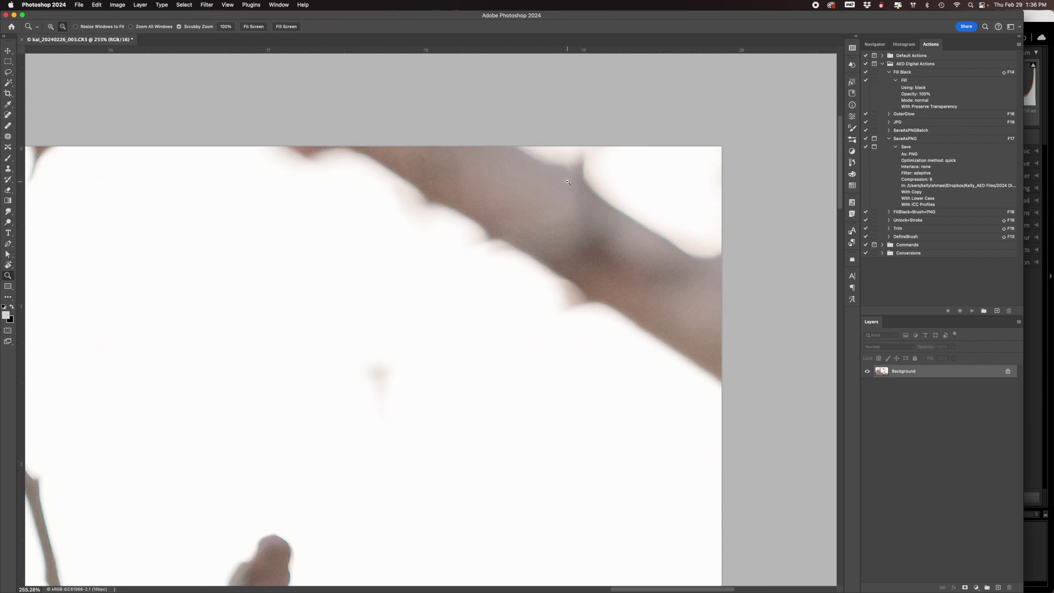
left_click(8, 74)
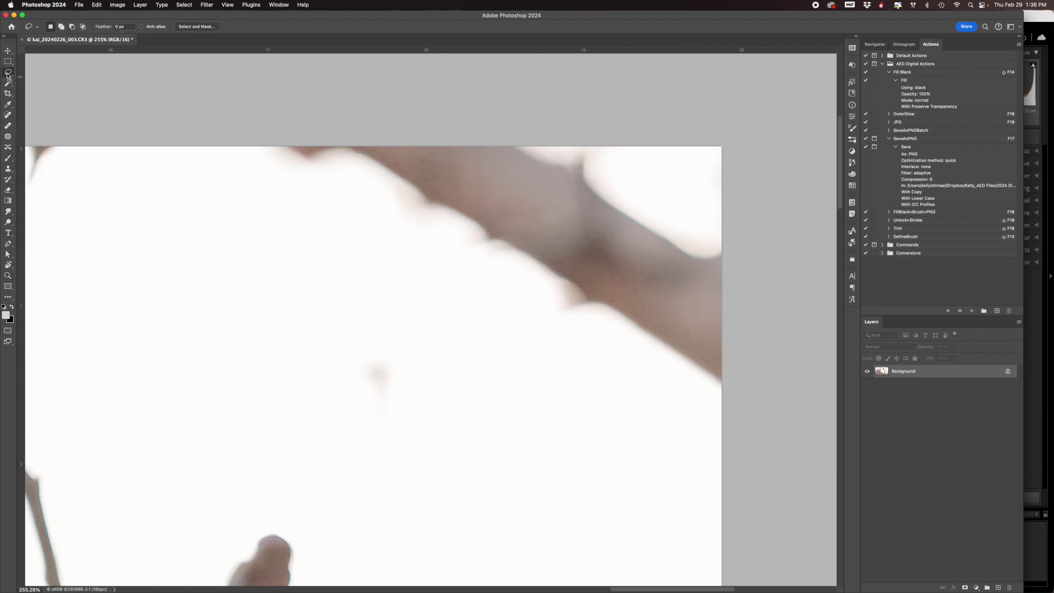
mouse_move(404, 124)
left_mouse_down()
mouse_move(250, 148)
mouse_move(581, 362)
mouse_move(715, 416)
mouse_move(774, 384)
mouse_move(742, 141)
mouse_move(426, 153)
mouse_move(213, 135)
mouse_move(233, 158)
mouse_move(727, 424)
mouse_move(762, 243)
mouse_move(746, 147)
mouse_move(732, 131)
mouse_move(374, 130)
left_mouse_up()
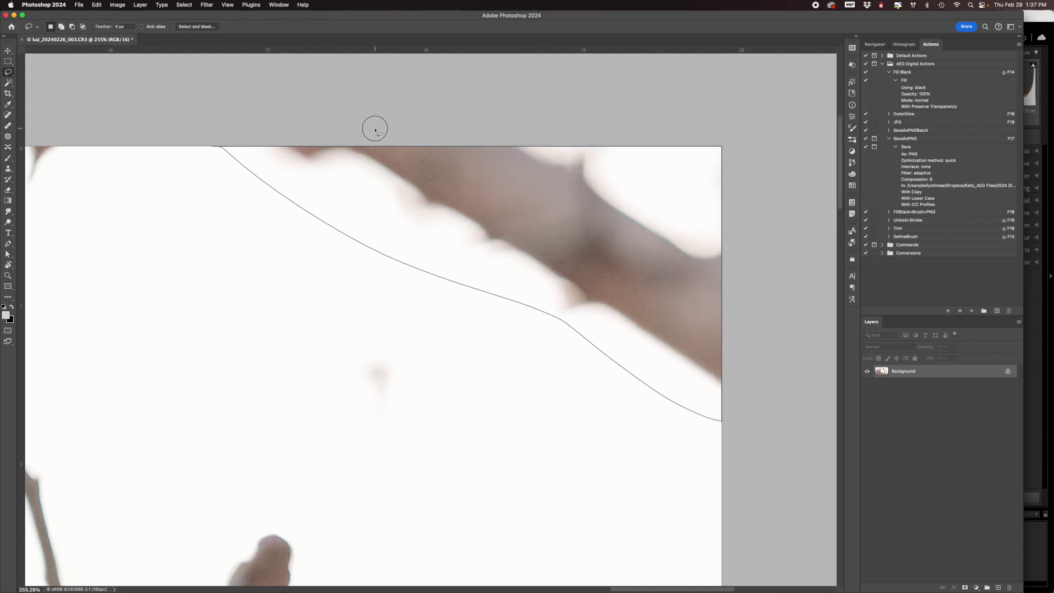
- Fill the selected corner branch area with Content-Aware contents at 100% opacity and clear the selection
right_click(417, 186)
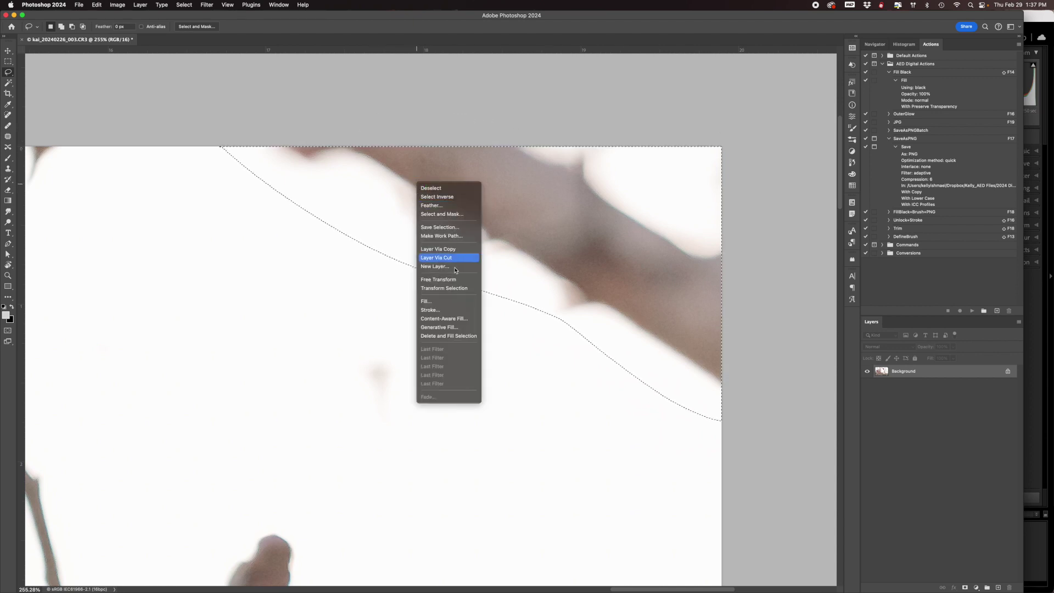
left_click(448, 303)
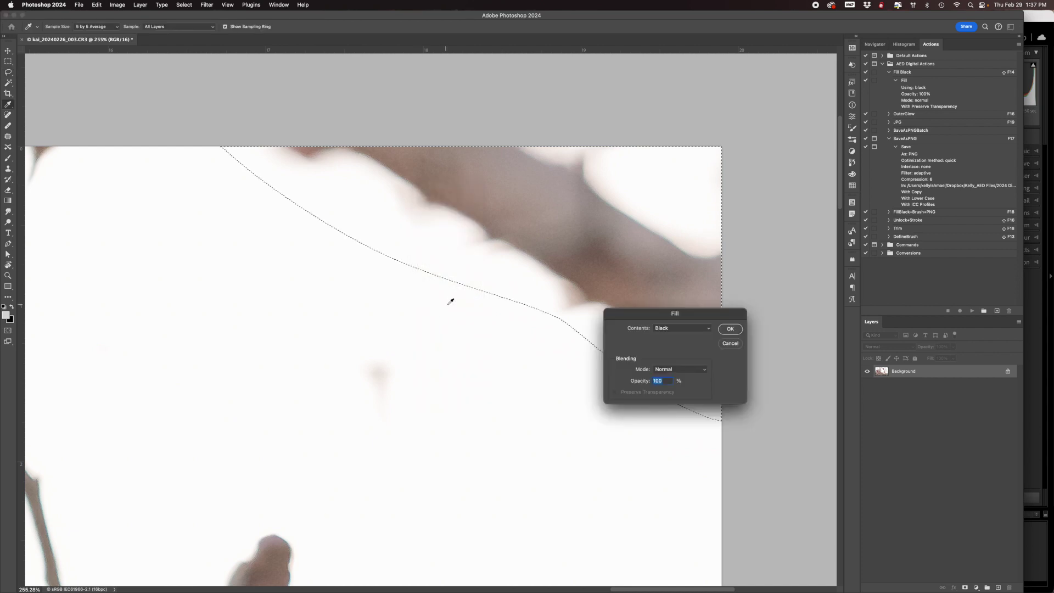
left_click(662, 330)
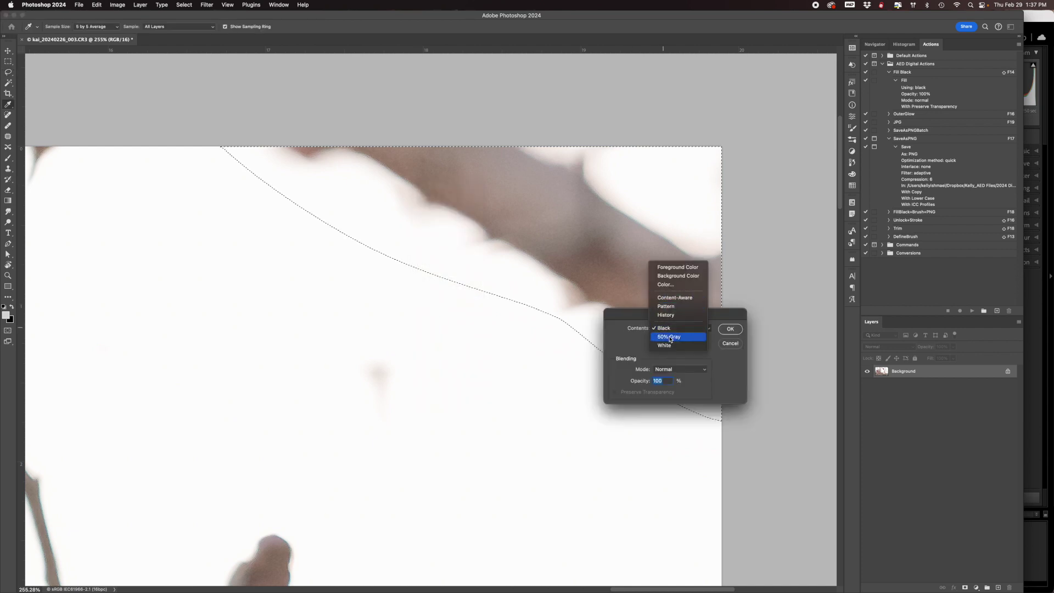
left_click(674, 297)
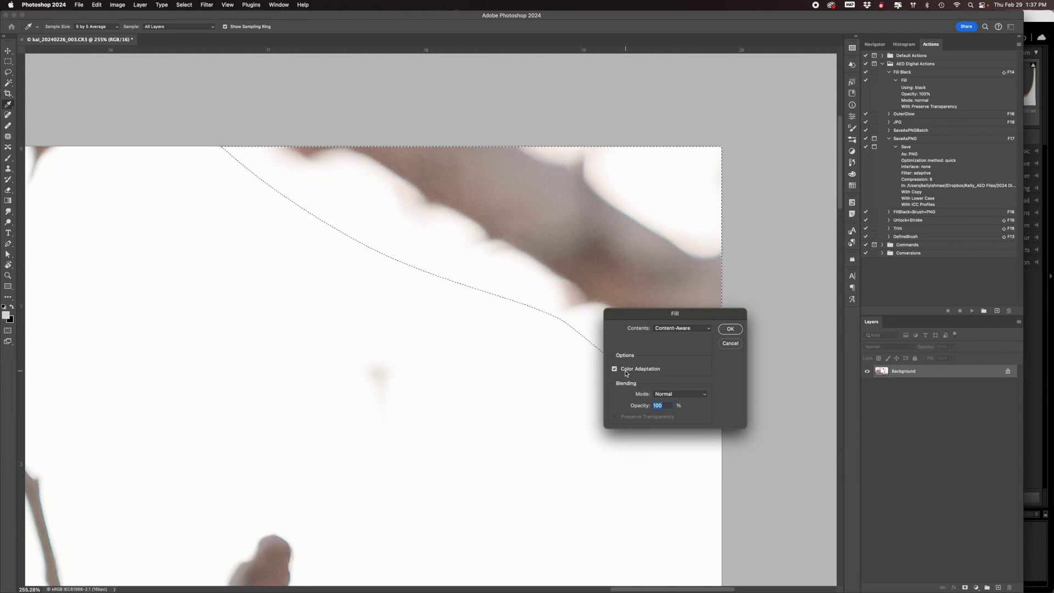
left_click(729, 329)
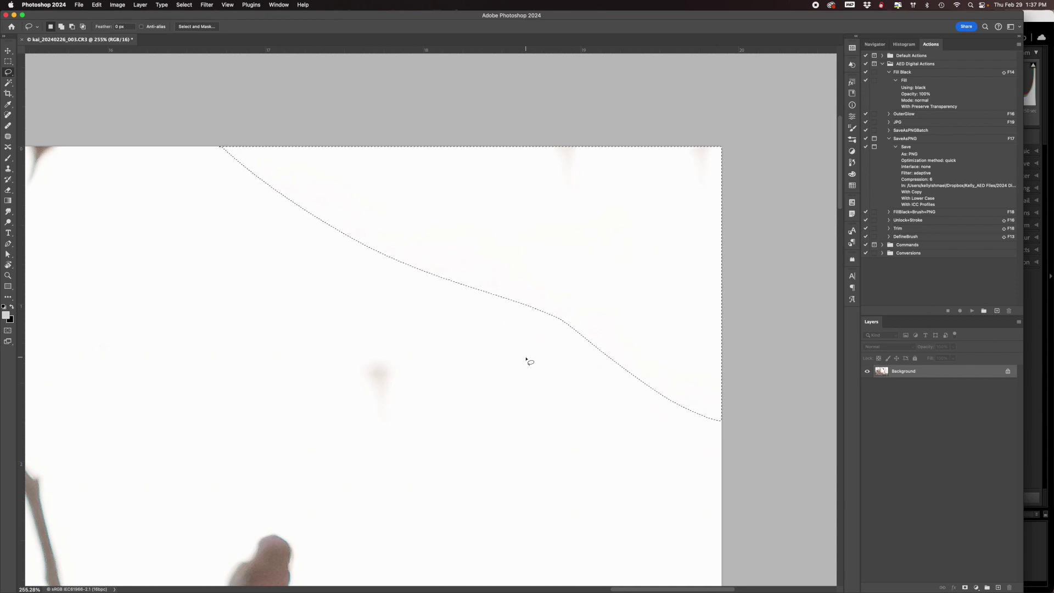
key("super+0")
key("super+d")
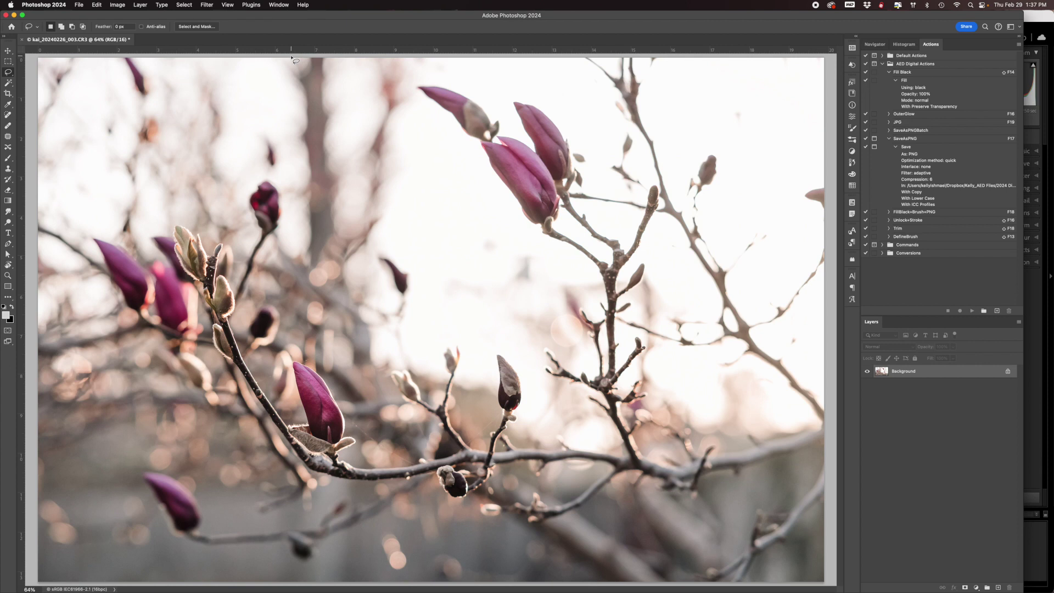
- Lasso the blurred vertical trunk left of the upper magnolia buds, replace it with a Content-Aware fill, and deselect
mouse_move(292, 57)
left_mouse_down()
mouse_move(290, 252)
mouse_move(310, 269)
mouse_move(352, 273)
mouse_move(405, 212)
mouse_move(412, 57)
mouse_move(278, 50)
left_mouse_up()
right_click(323, 134)
left_click(349, 254)
left_click(731, 329)
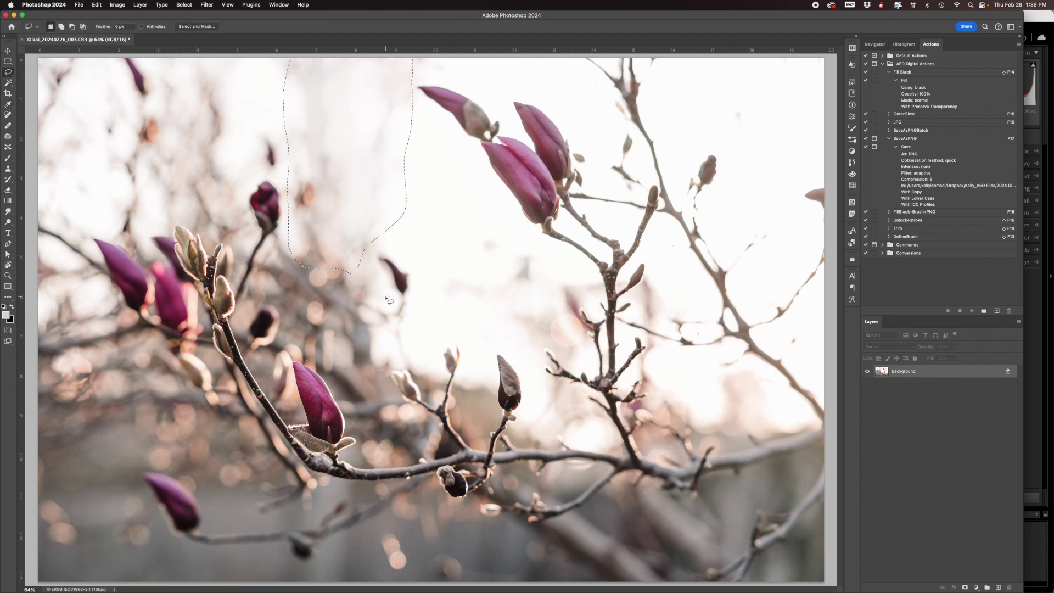
key("super+d")
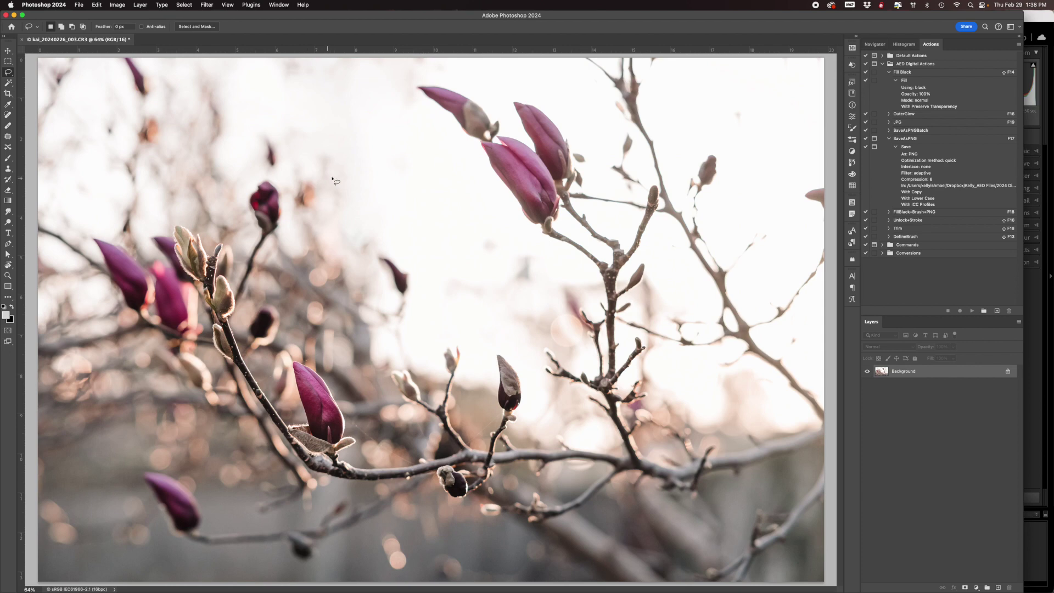
- Remove the blurred orange spot right of the small dark upper bud with a lassoed Content-Aware fill, and deselect
key("super+minus")
key("super+minus")
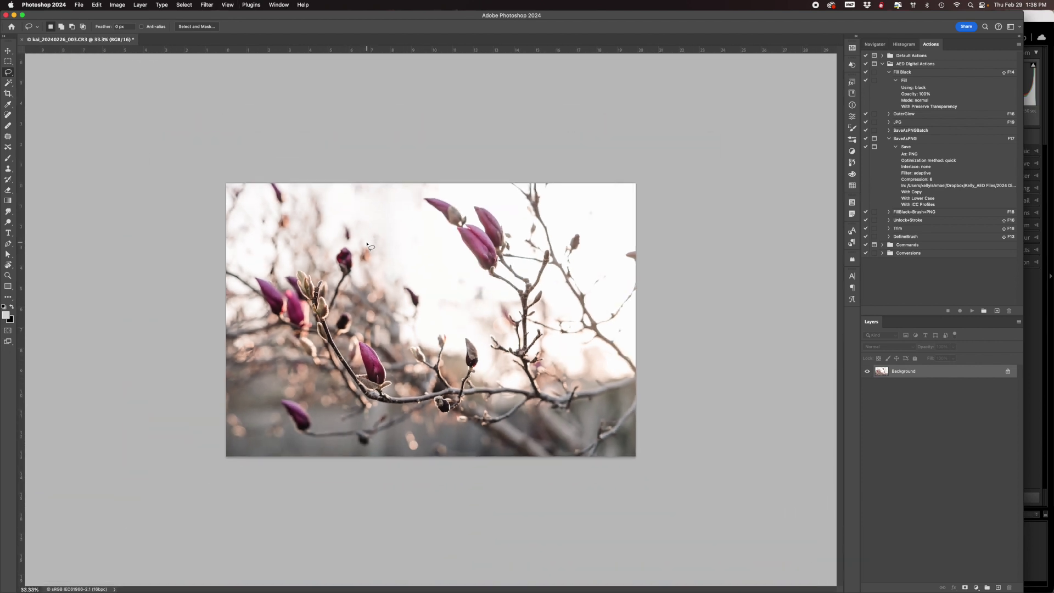
mouse_move(364, 247)
left_mouse_down()
mouse_move(354, 241)
mouse_move(357, 266)
mouse_move(372, 263)
mouse_move(366, 251)
left_mouse_up()
right_click(367, 253)
left_click(378, 371)
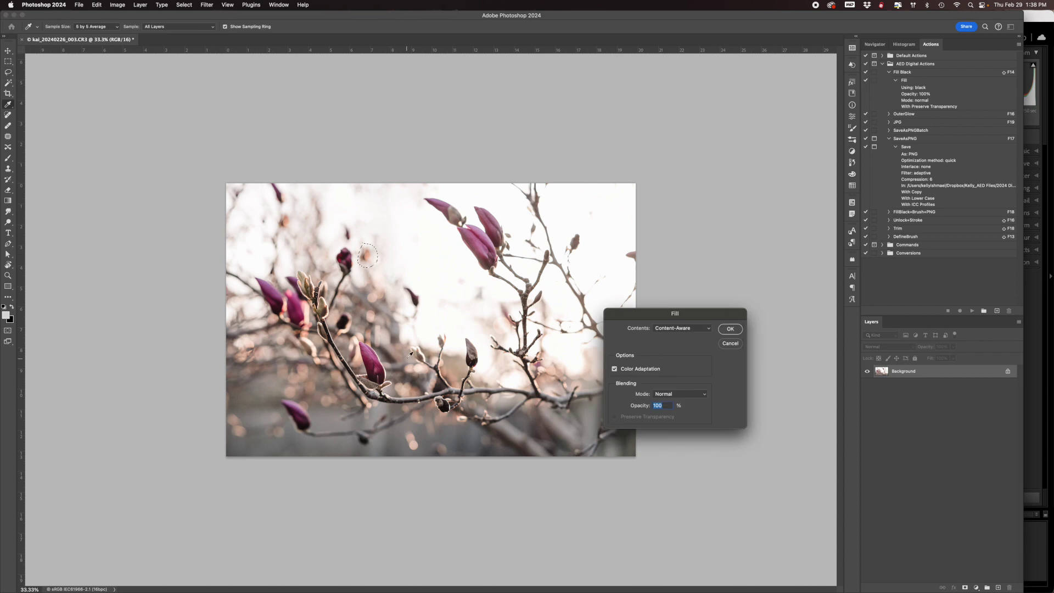
left_click(730, 329)
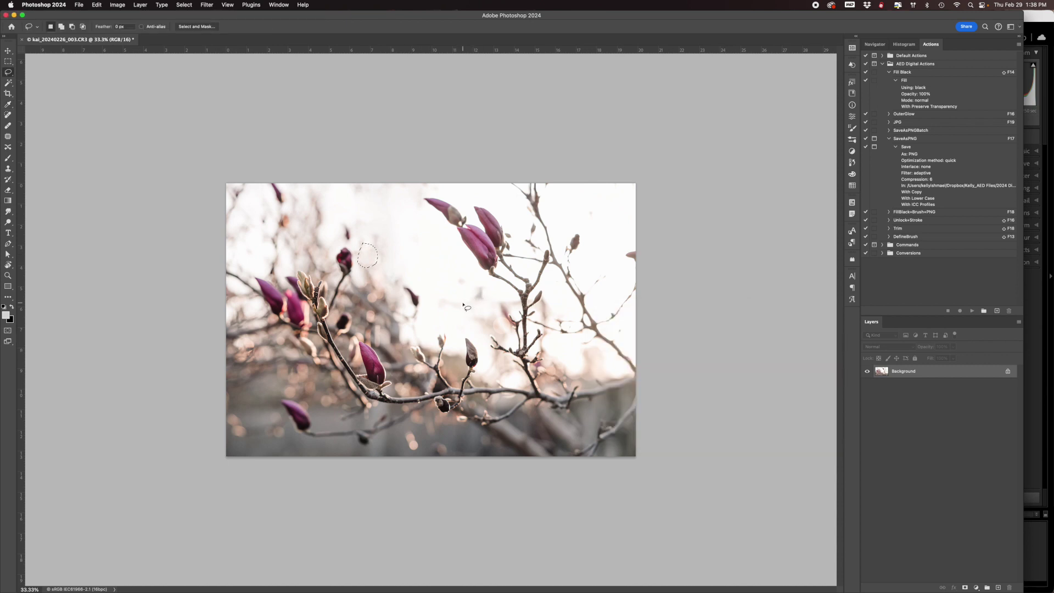
left_click(463, 305)
- Remove the cut-off bud at the photo's upper edge and the spot beneath it with a lassoed Content-Aware fill
mouse_move(263, 183)
left_mouse_down()
mouse_move(272, 228)
mouse_move(295, 231)
mouse_move(281, 181)
left_mouse_up()
right_click(280, 195)
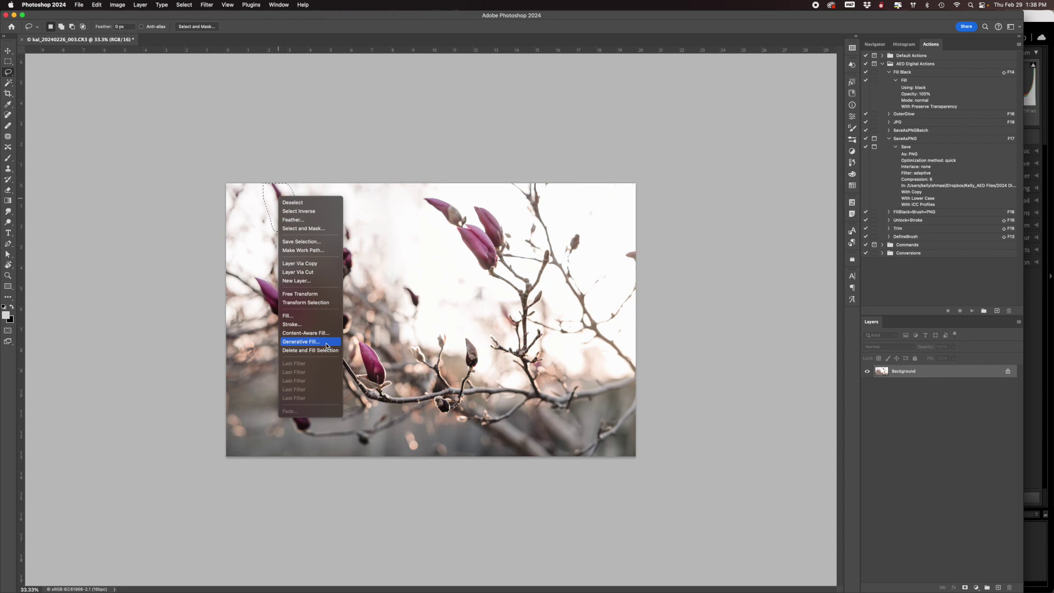
left_click(297, 316)
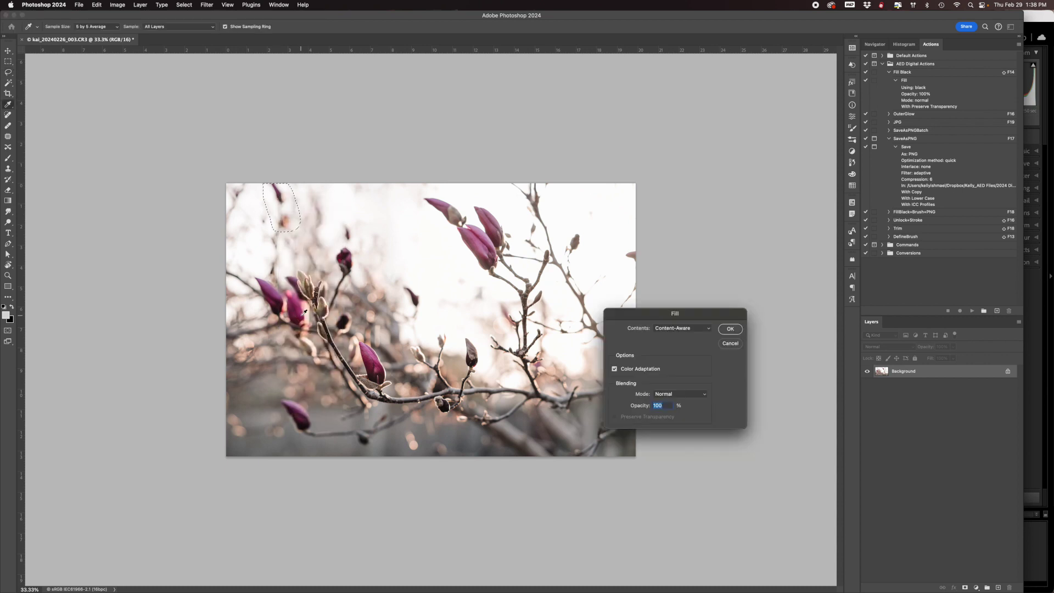
left_click(730, 329)
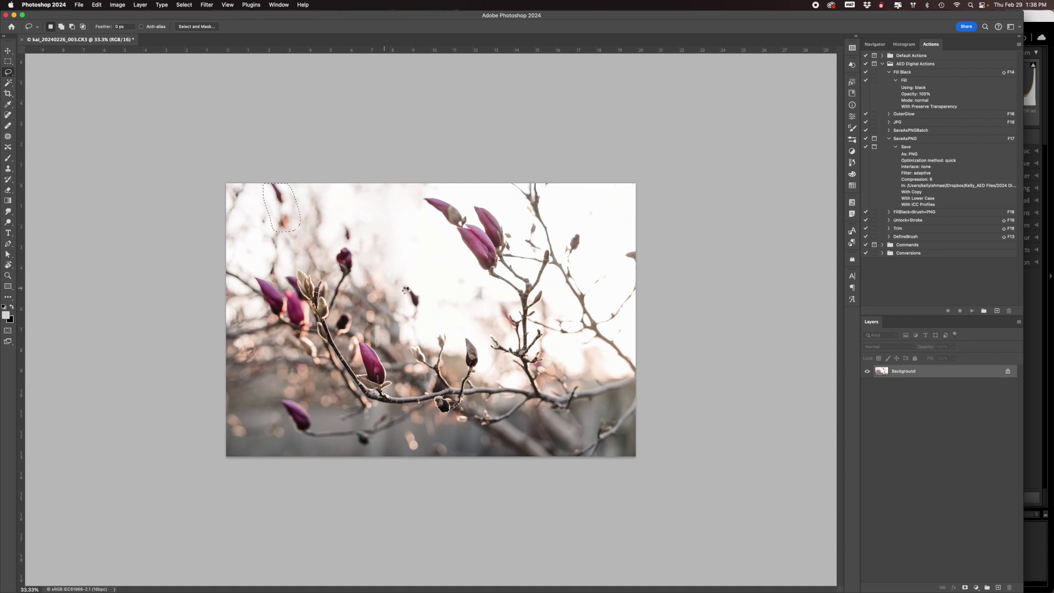
key("super+d")
- Remove the blurred twigs in the photo's upper-left corner with a lassoed Content-Aware fill, and clear the selection
mouse_move(218, 231)
left_mouse_down()
mouse_move(241, 227)
mouse_move(253, 196)
mouse_move(251, 179)
mouse_move(217, 179)
left_mouse_up()
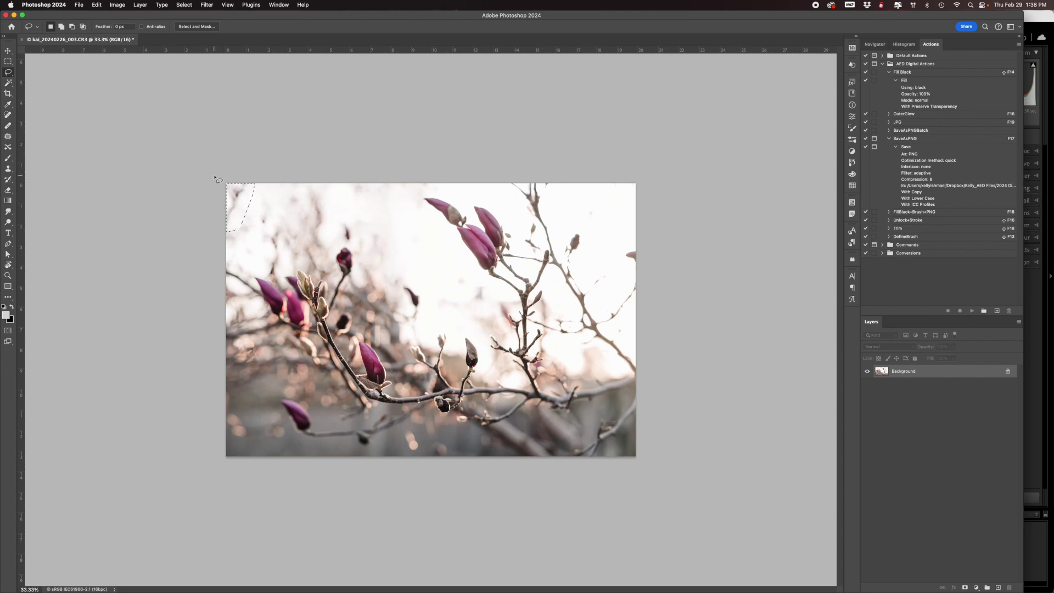
right_click(236, 194)
left_click(269, 313)
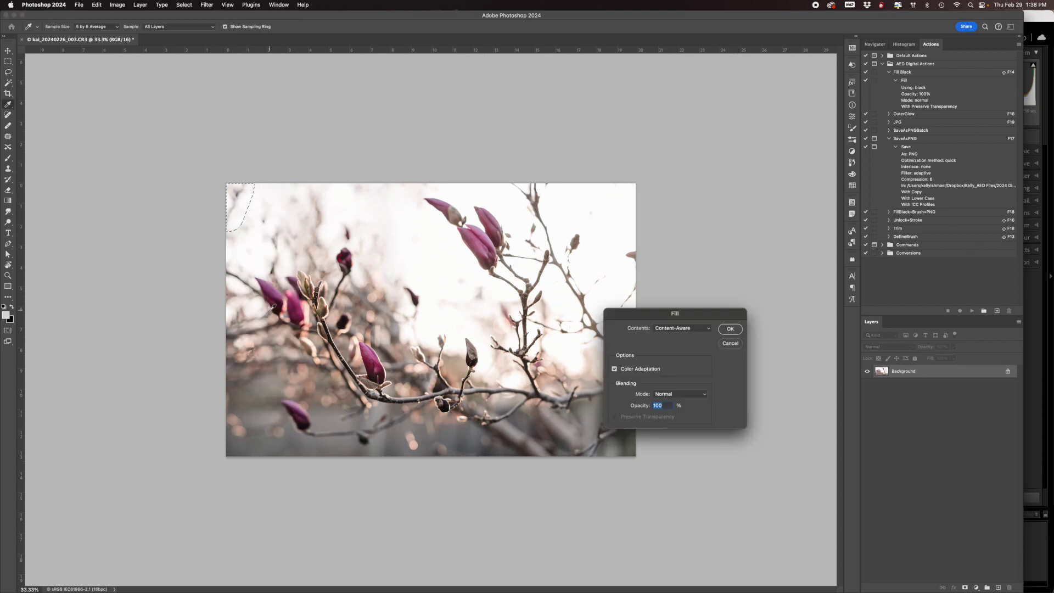
left_click(729, 330)
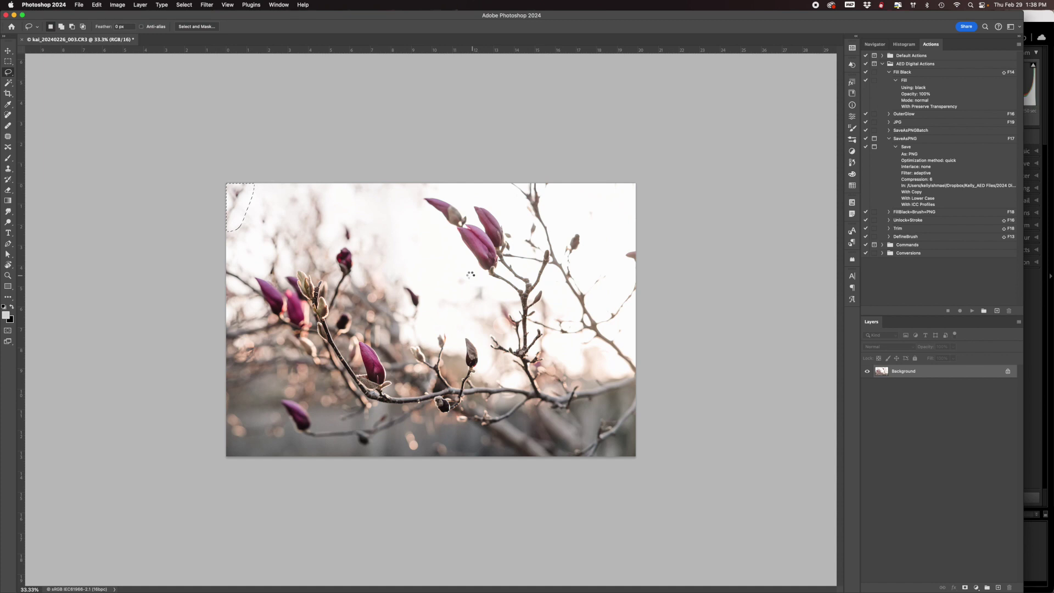
key("super+d")
key("v")
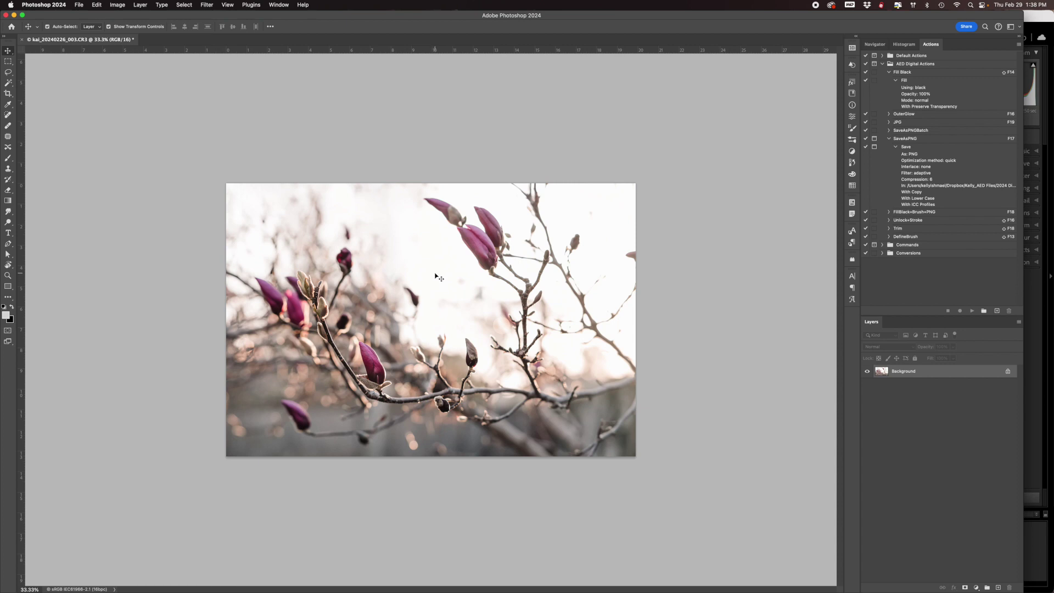
- Save the retouched photo and switch to Lightroom Classic
key("super+s")
mouse_move(130, 581)
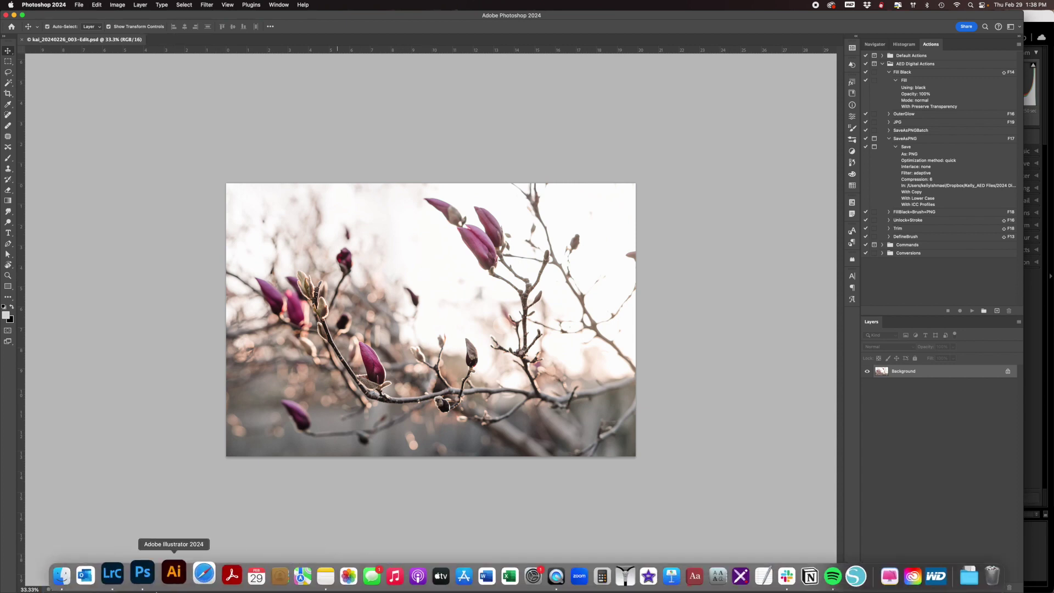
left_click(124, 575)
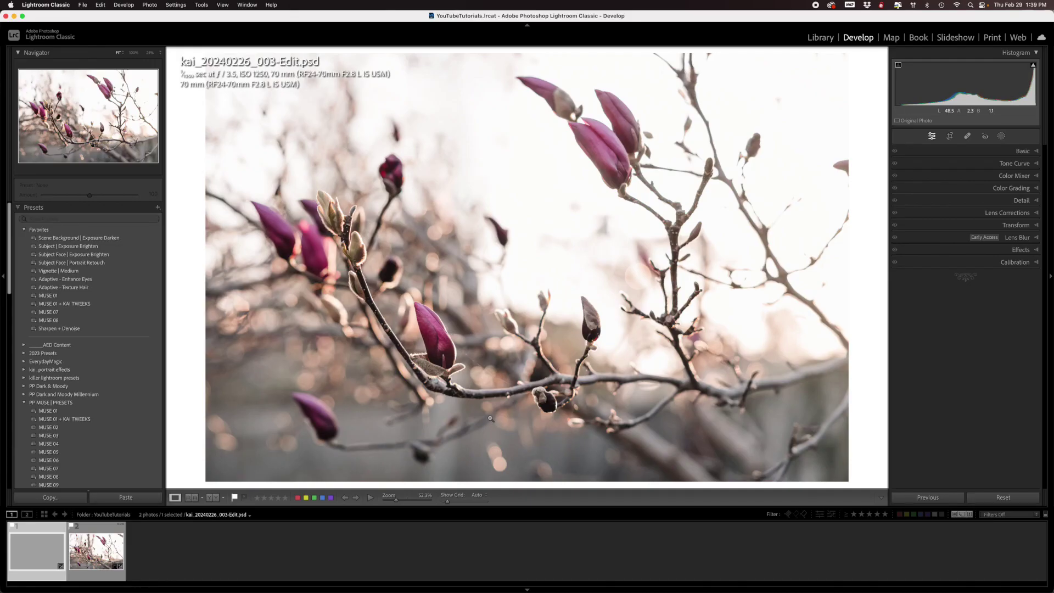
- Compare the original kai_20240226_003.CR3 with the retouched kai_20240226_003-Edit.psd
key("Right")
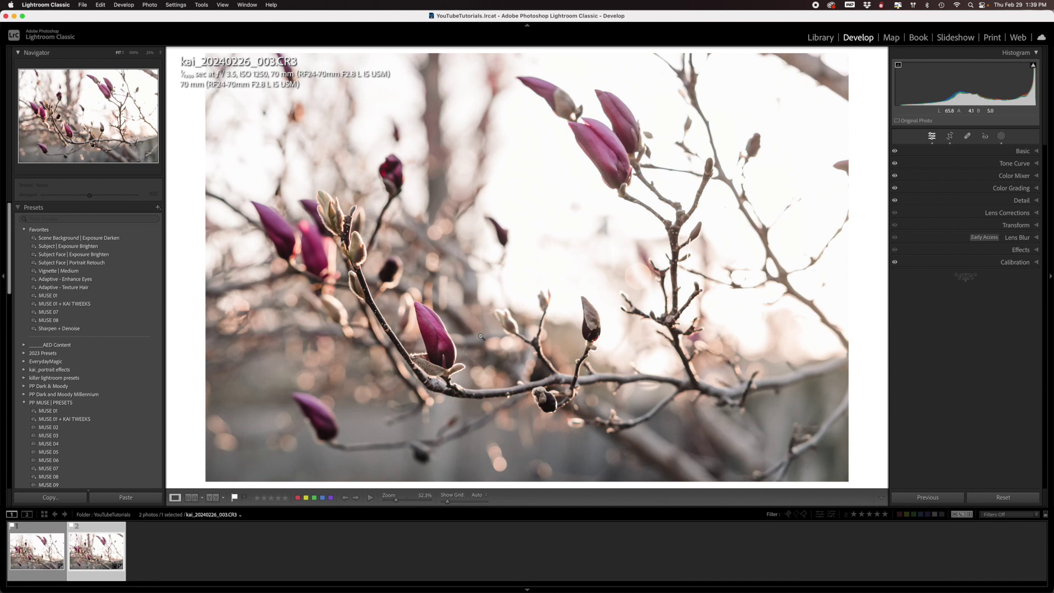
left_click(48, 575)
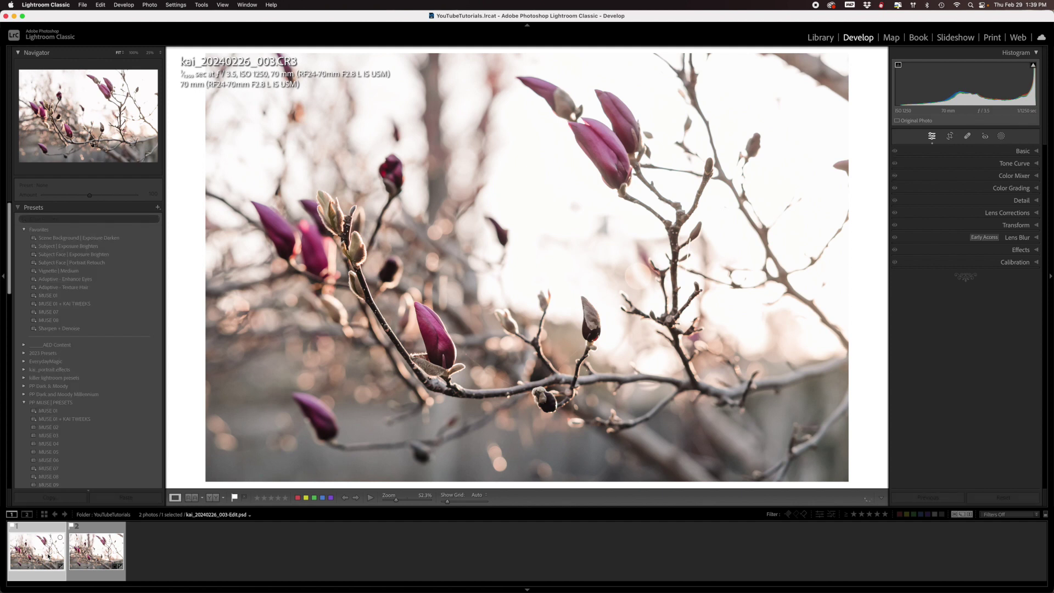